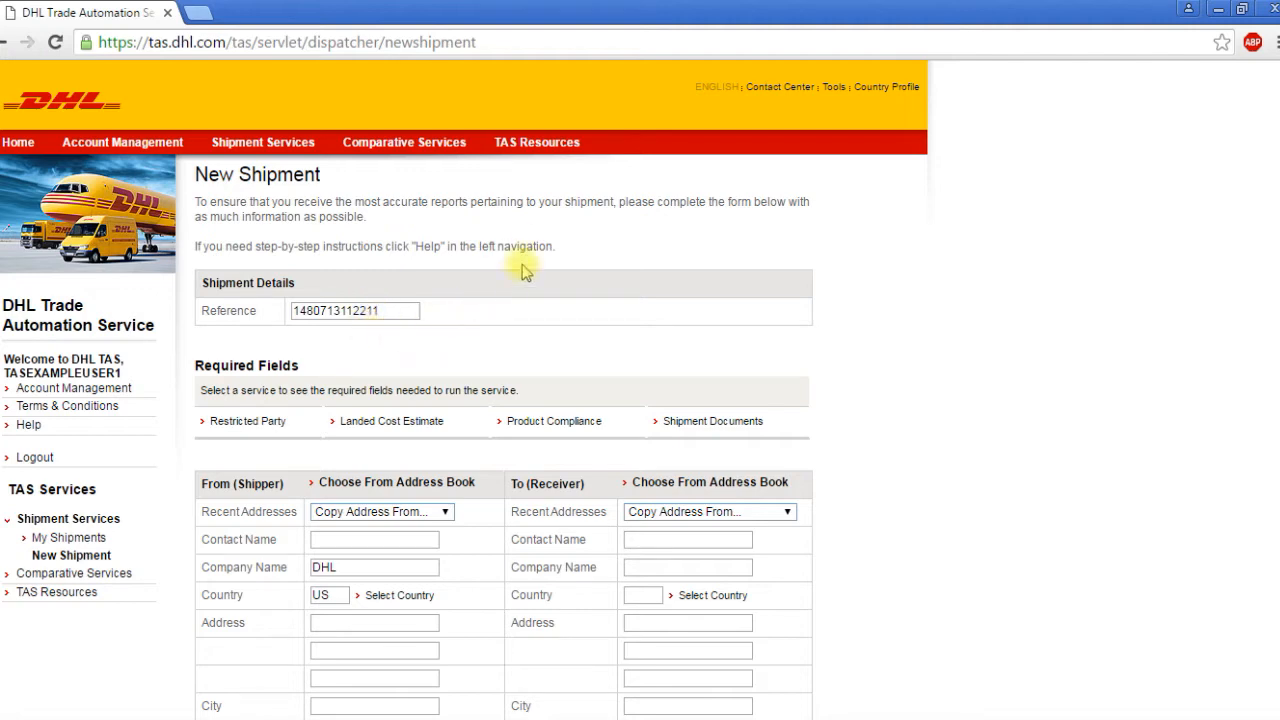
Look through the supported countries offered for the shipper and close the list without choosing another country.
{"action": "scroll", "coordinate": [532, 247], "scroll_direction": "down", "scroll_amount": 1}
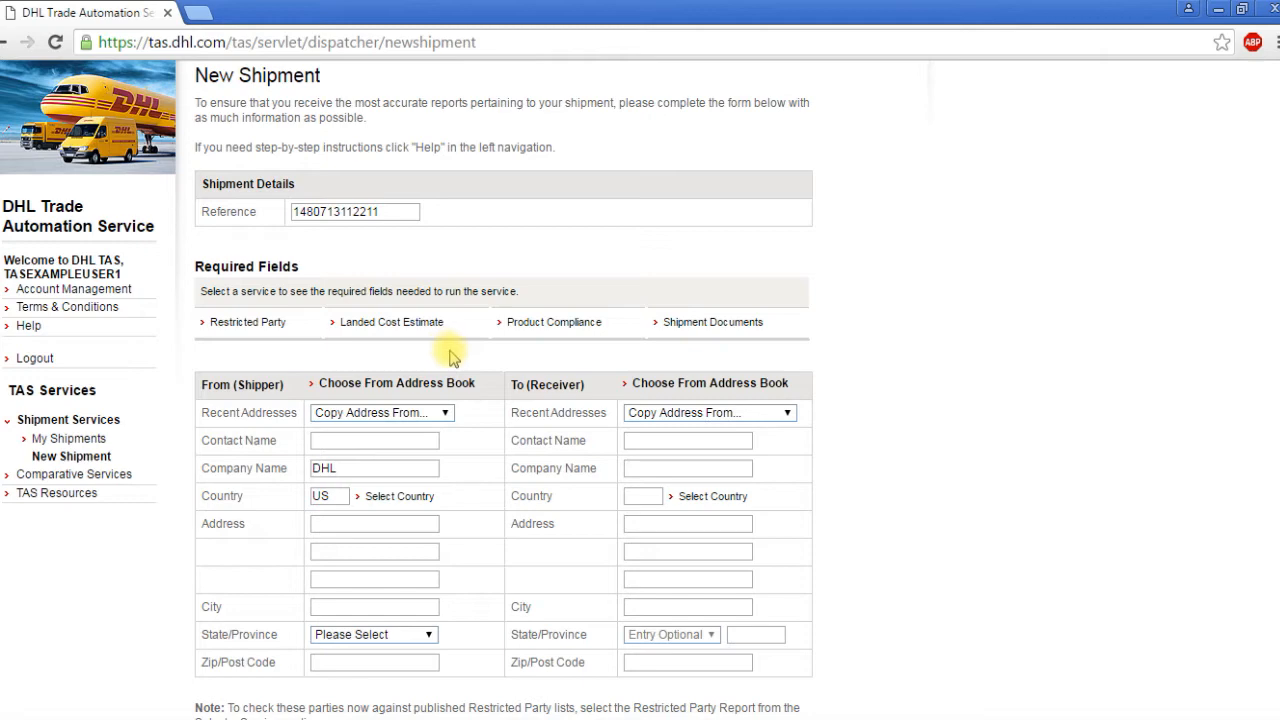
{"action": "scroll", "coordinate": [450, 356], "scroll_direction": "down", "scroll_amount": 2}
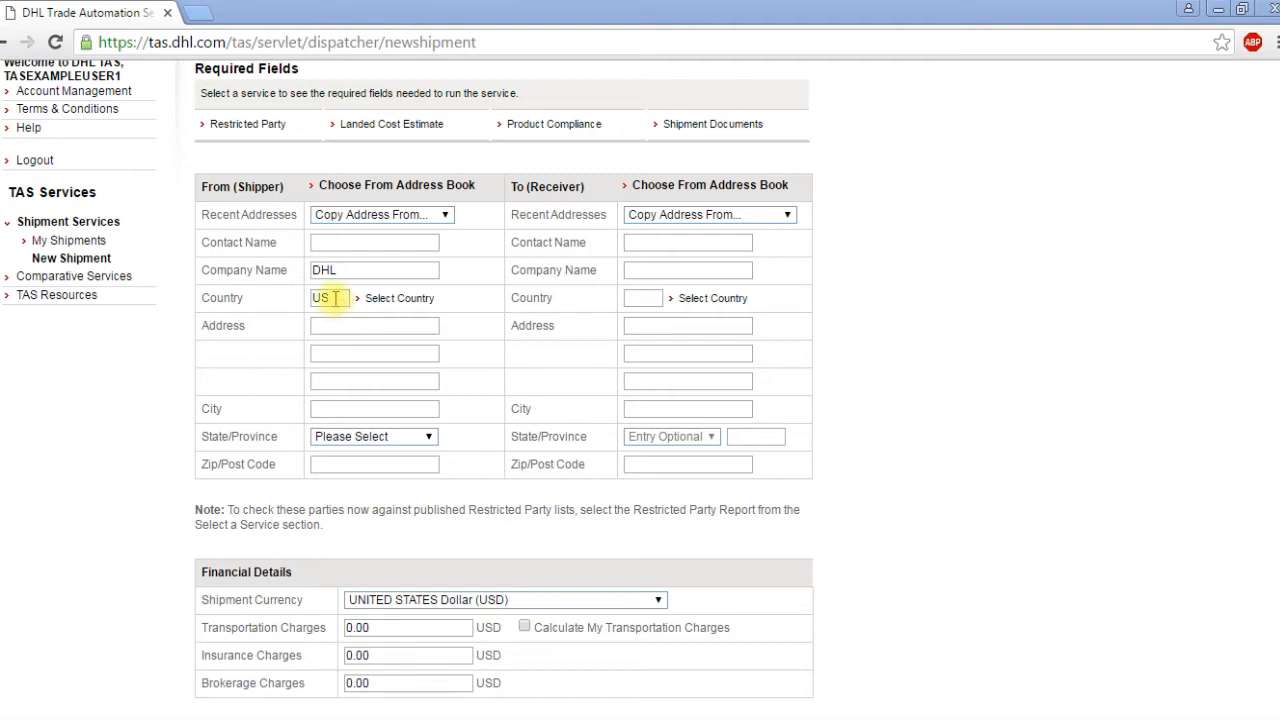
{"action": "left_click", "coordinate": [395, 299]}
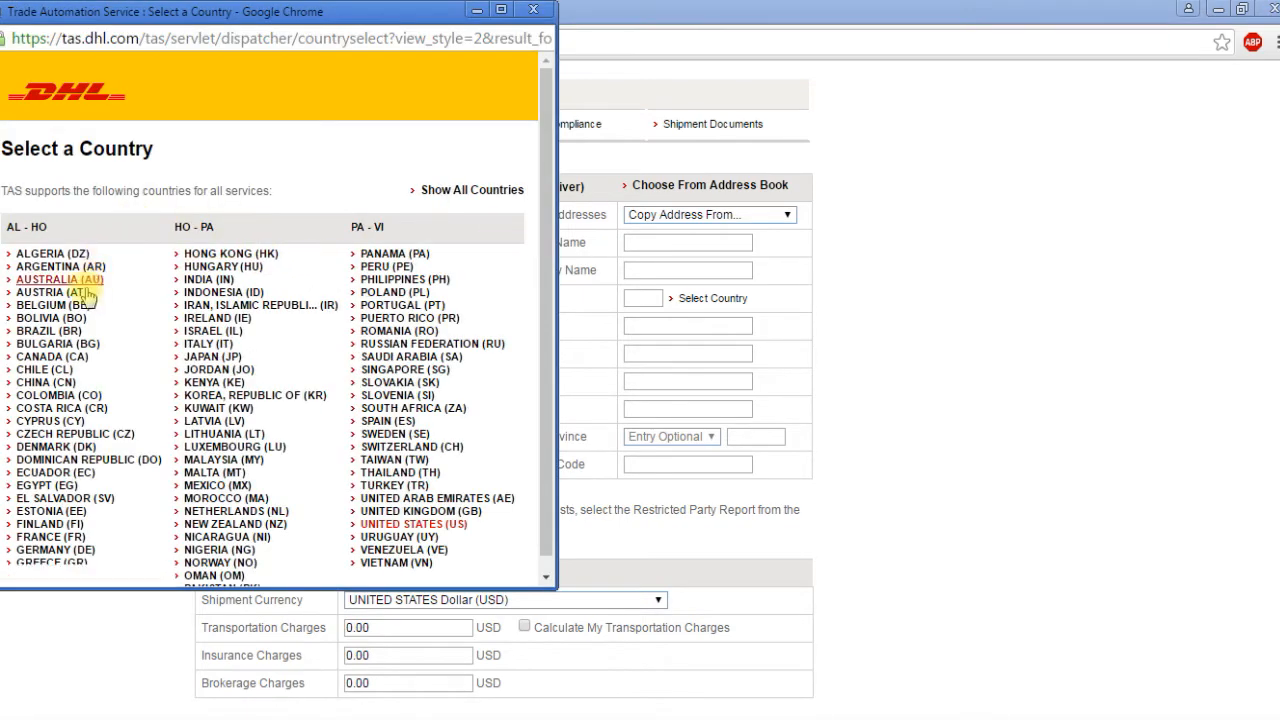
{"action": "left_click", "coordinate": [527, 14]}
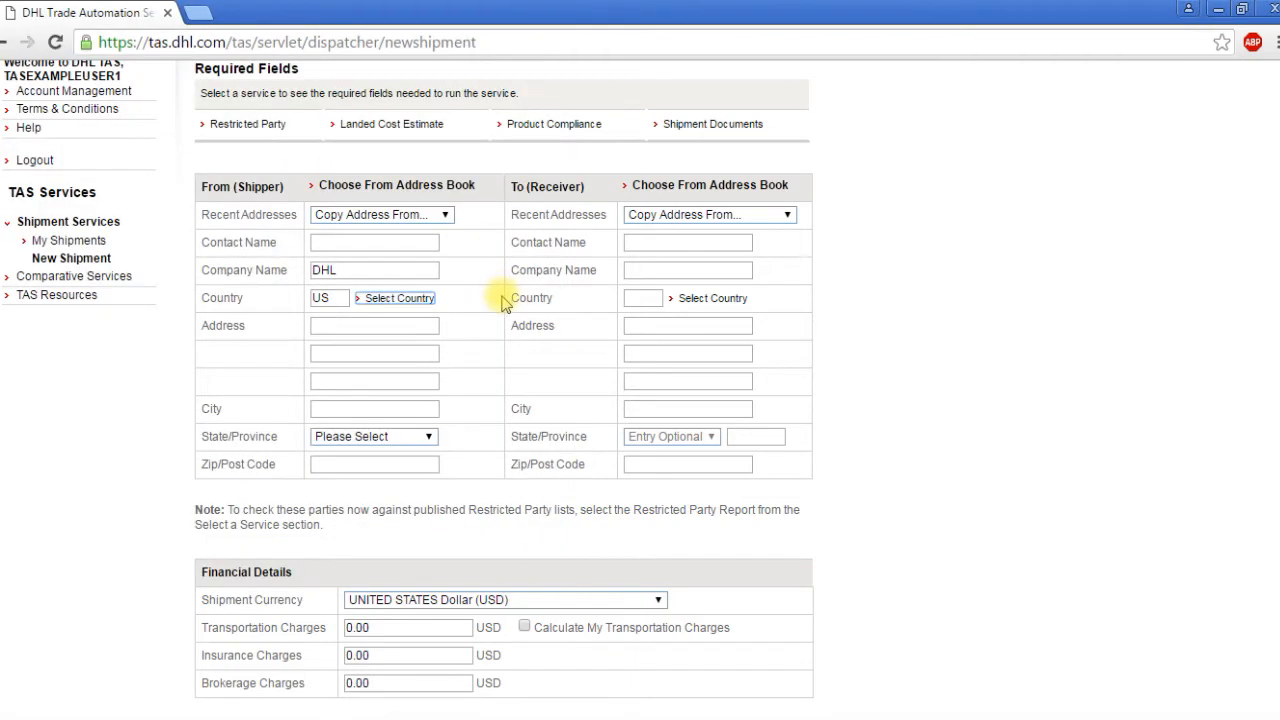
Set the receiver's country to Australia (AU) from the list of supported countries.
{"action": "left_click", "coordinate": [584, 300]}
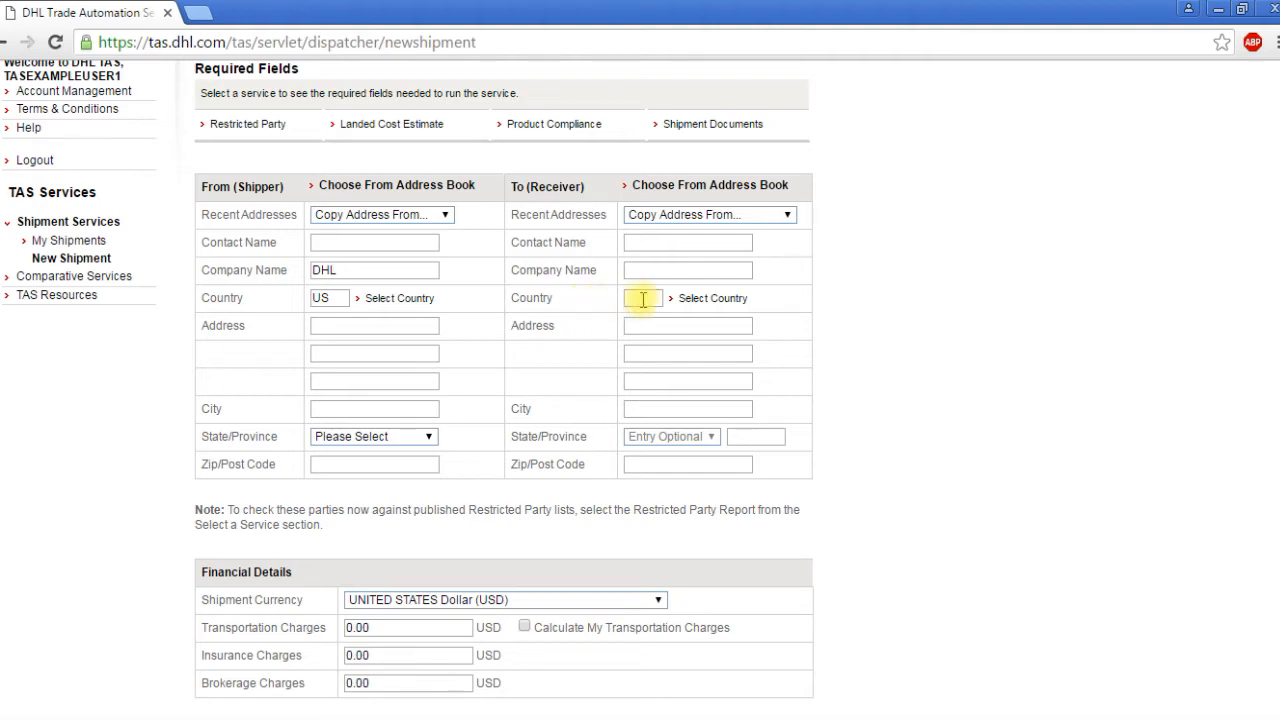
{"action": "left_click", "coordinate": [703, 300]}
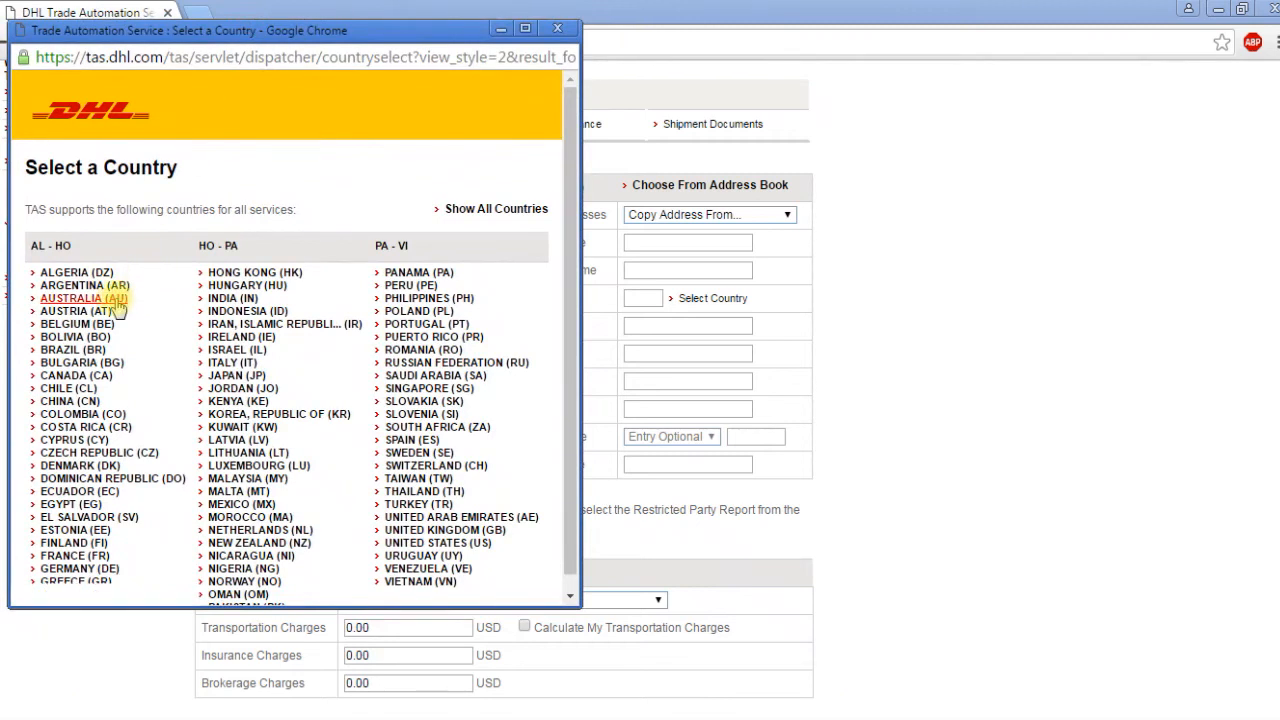
{"action": "left_click", "coordinate": [115, 298]}
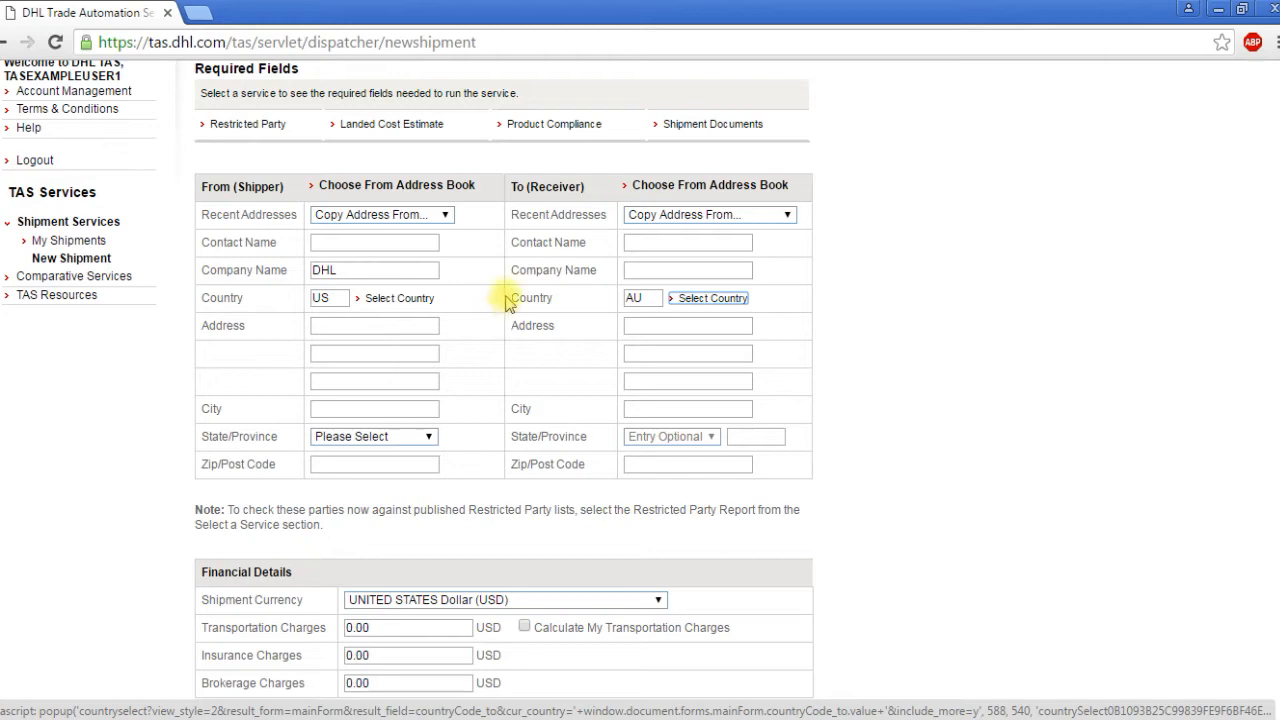
Look through the shipment currency options in the financial details and keep United States Dollar (USD).
{"action": "scroll", "coordinate": [530, 288], "scroll_direction": "down", "scroll_amount": 4}
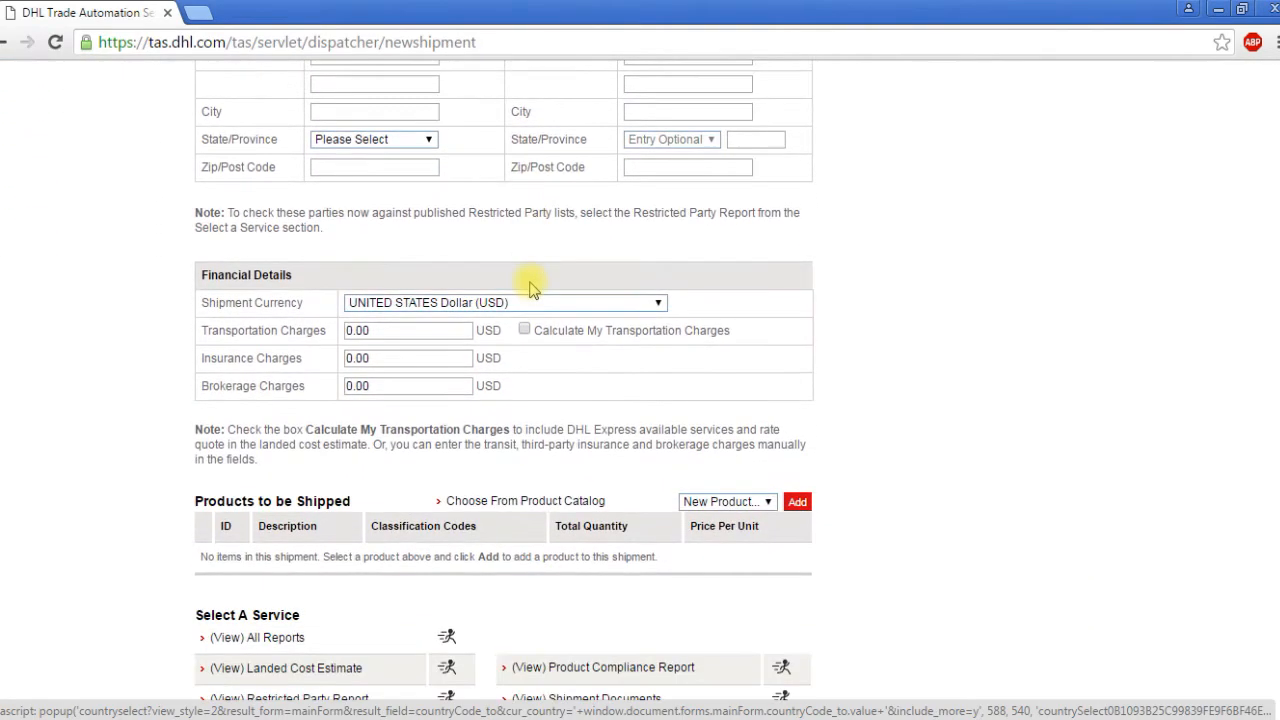
{"action": "scroll", "coordinate": [532, 289], "scroll_direction": "down", "scroll_amount": 2}
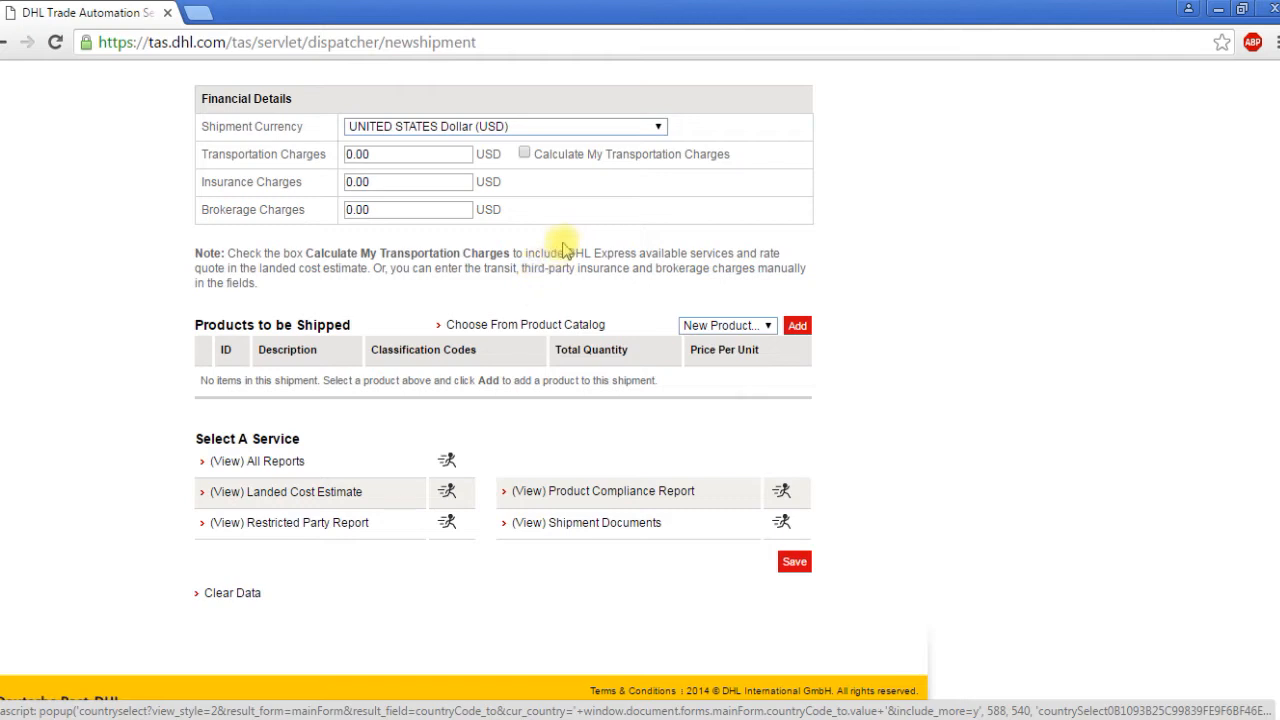
{"action": "left_click", "coordinate": [566, 130]}
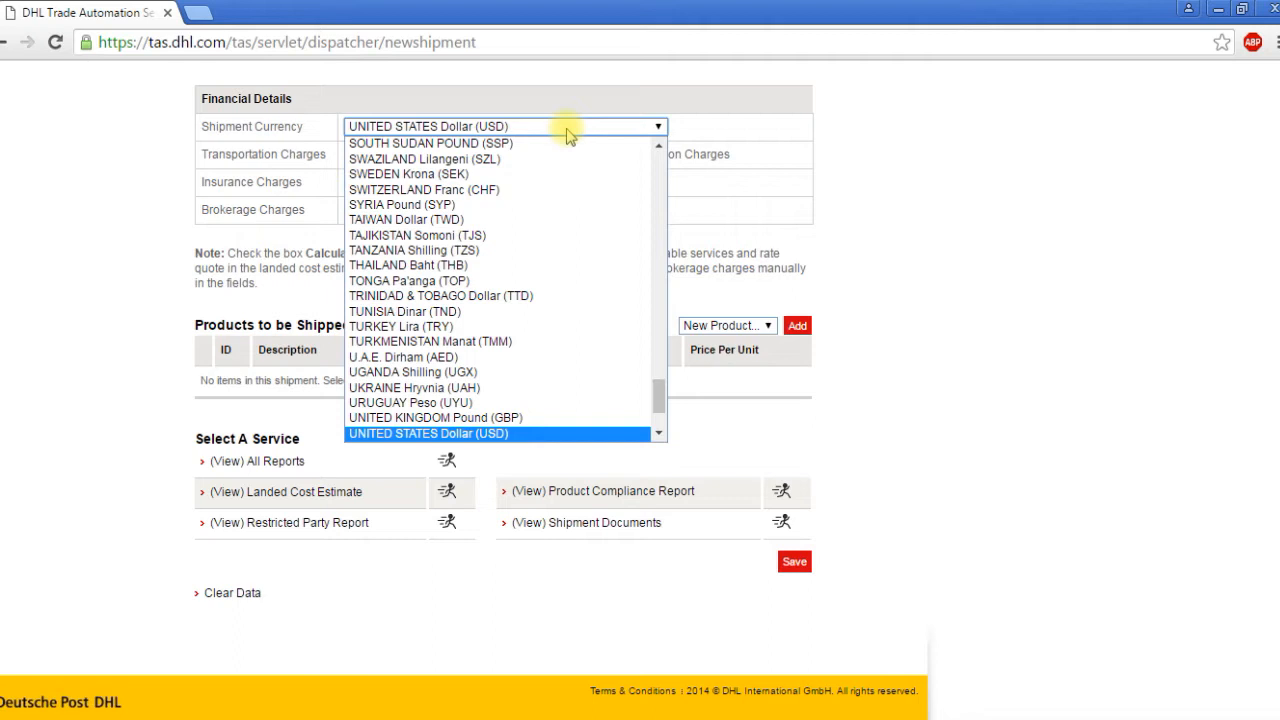
{"action": "left_click", "coordinate": [733, 128]}
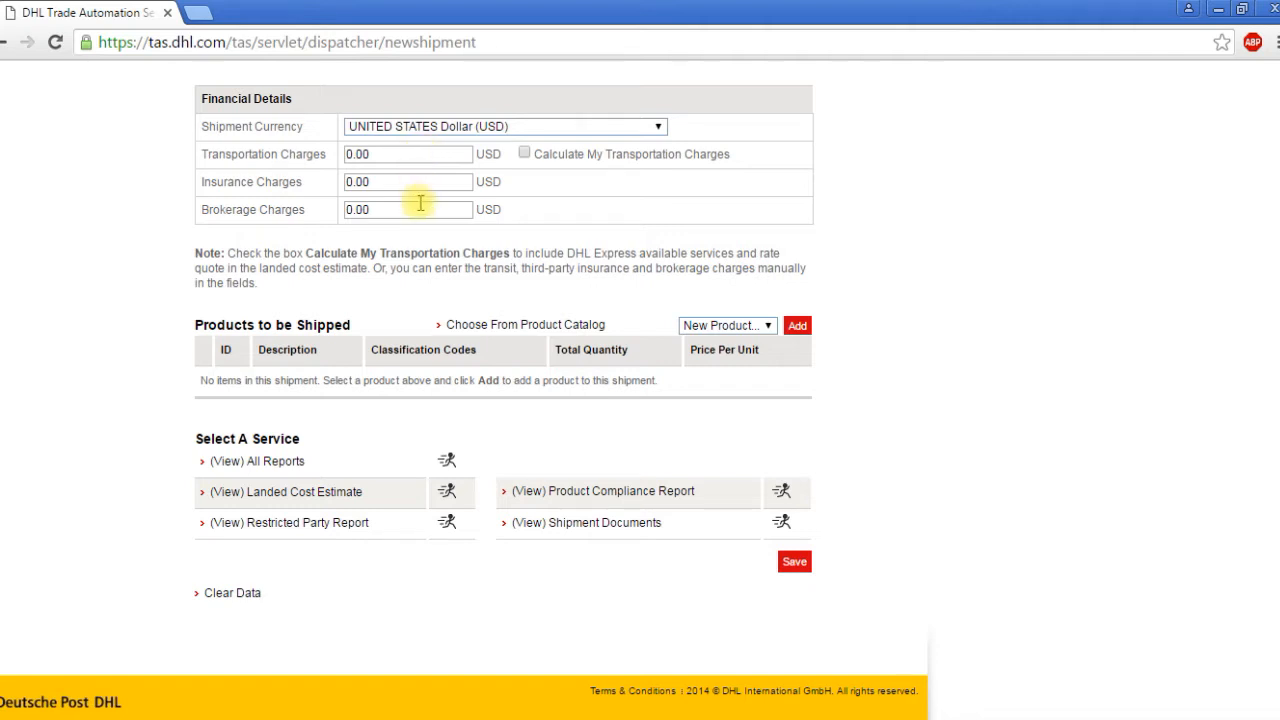
Enable Calculate My Transportation Charges to examine the transportation cost inputs, and disable it again.
{"action": "left_click", "coordinate": [524, 154]}
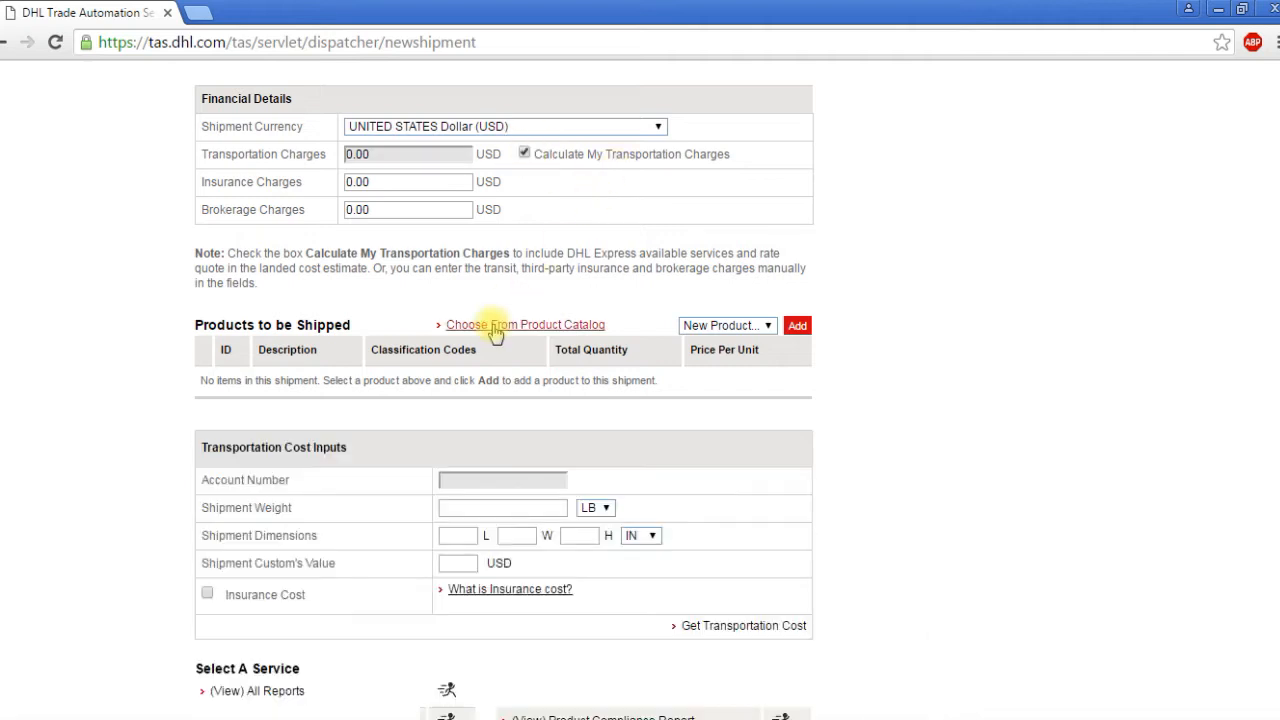
{"action": "left_click_drag", "start_coordinate": [362, 458], "coordinate": [207, 464]}
{"action": "left_click", "coordinate": [405, 443]}
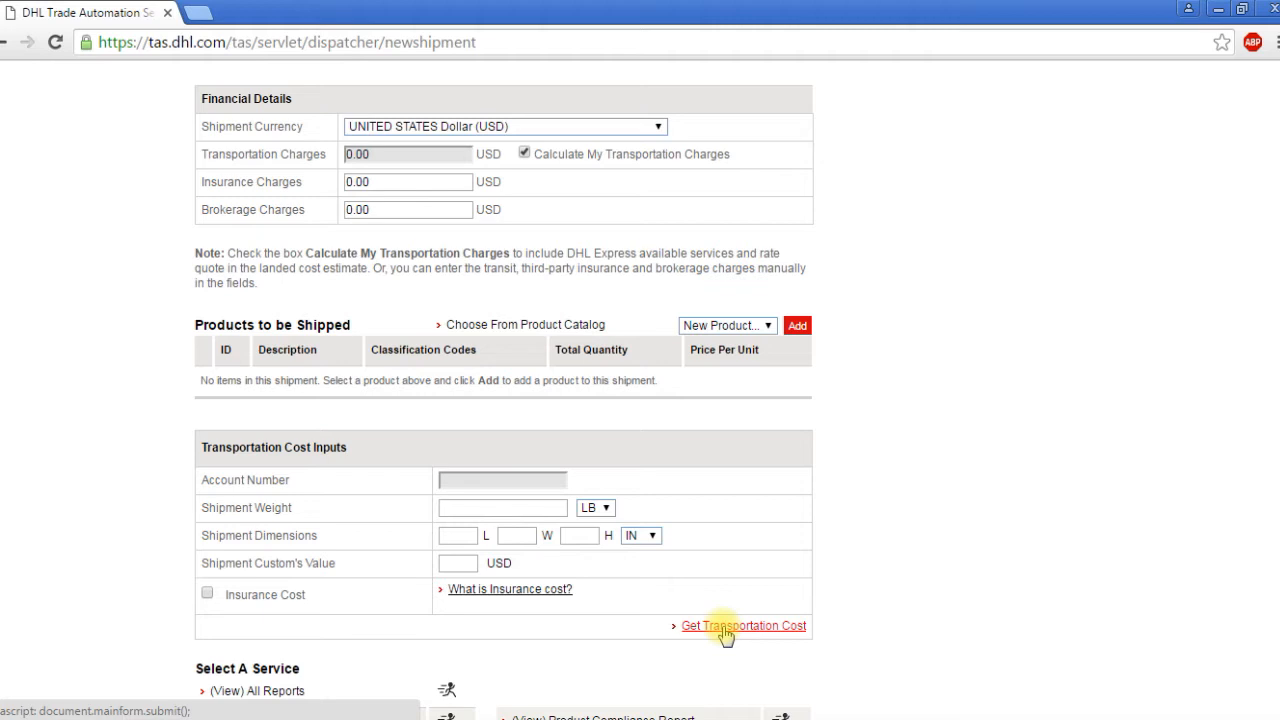
{"action": "left_click", "coordinate": [524, 153]}
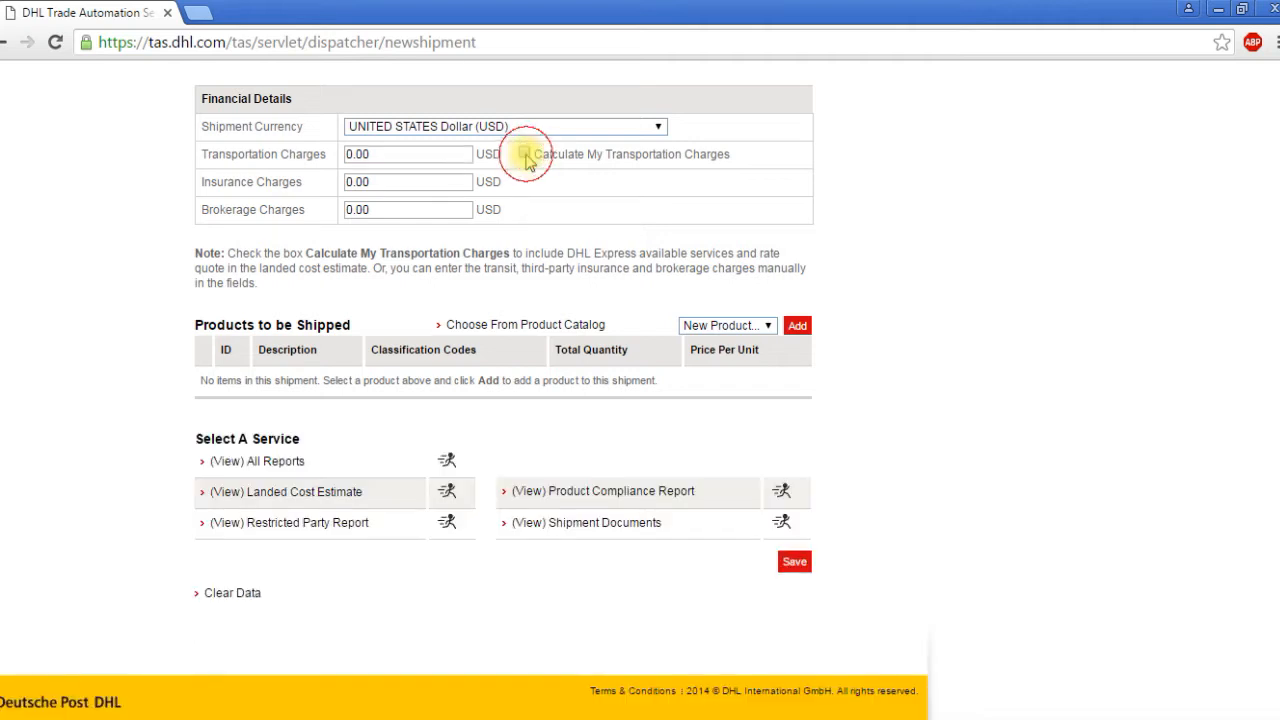
Set the transportation charges to 250 USD and the insurance charges to 1000 USD.
{"action": "double_click", "coordinate": [427, 157]}
{"action": "type", "text": "250"}
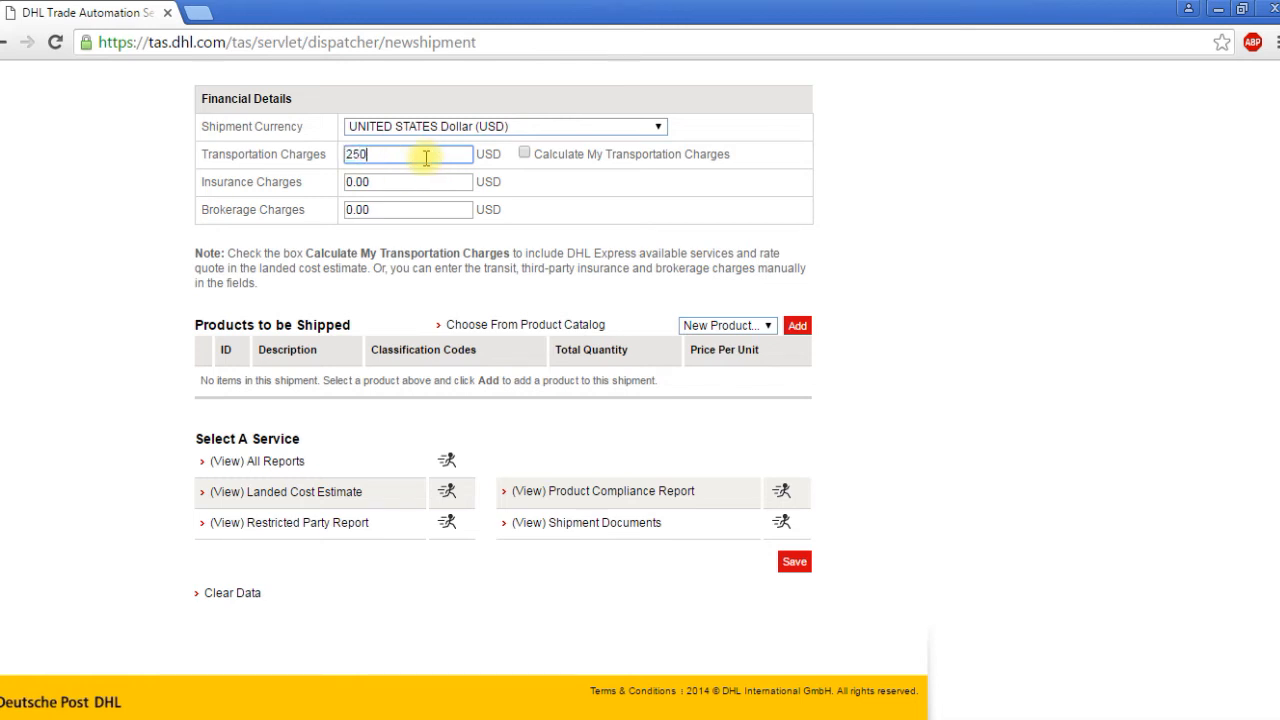
{"action": "double_click", "coordinate": [400, 184]}
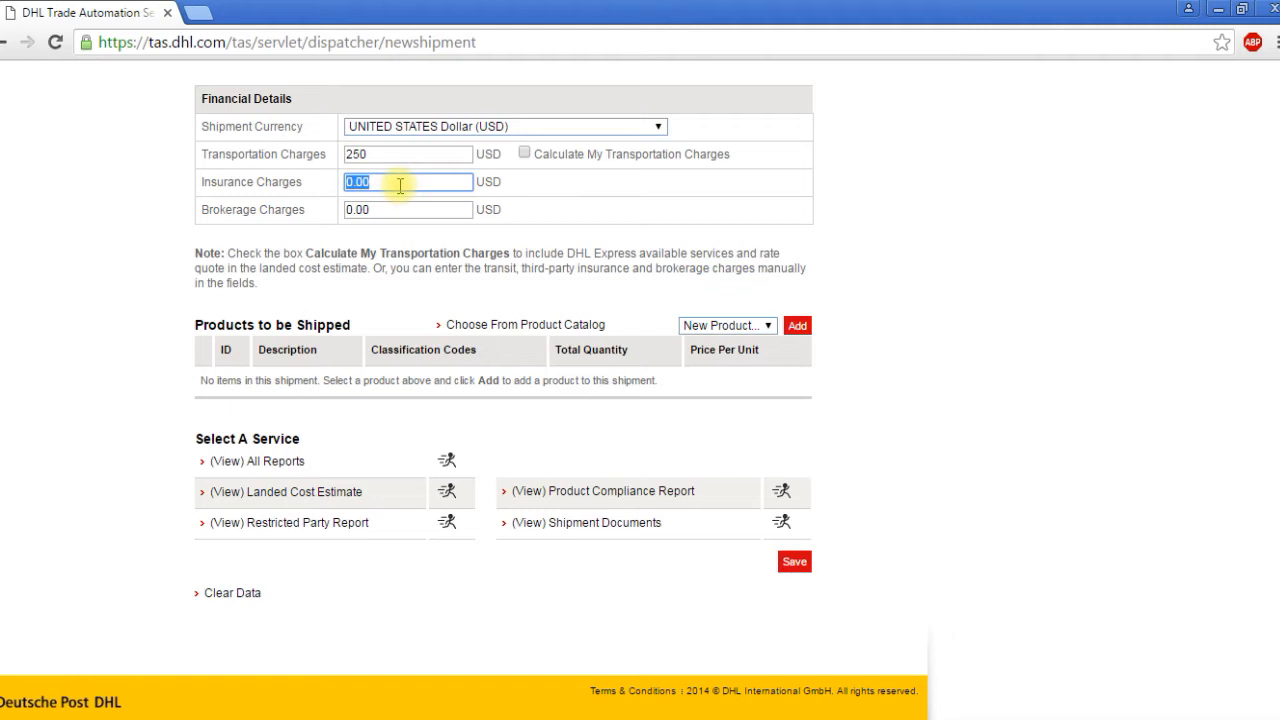
{"action": "type", "text": "1000"}
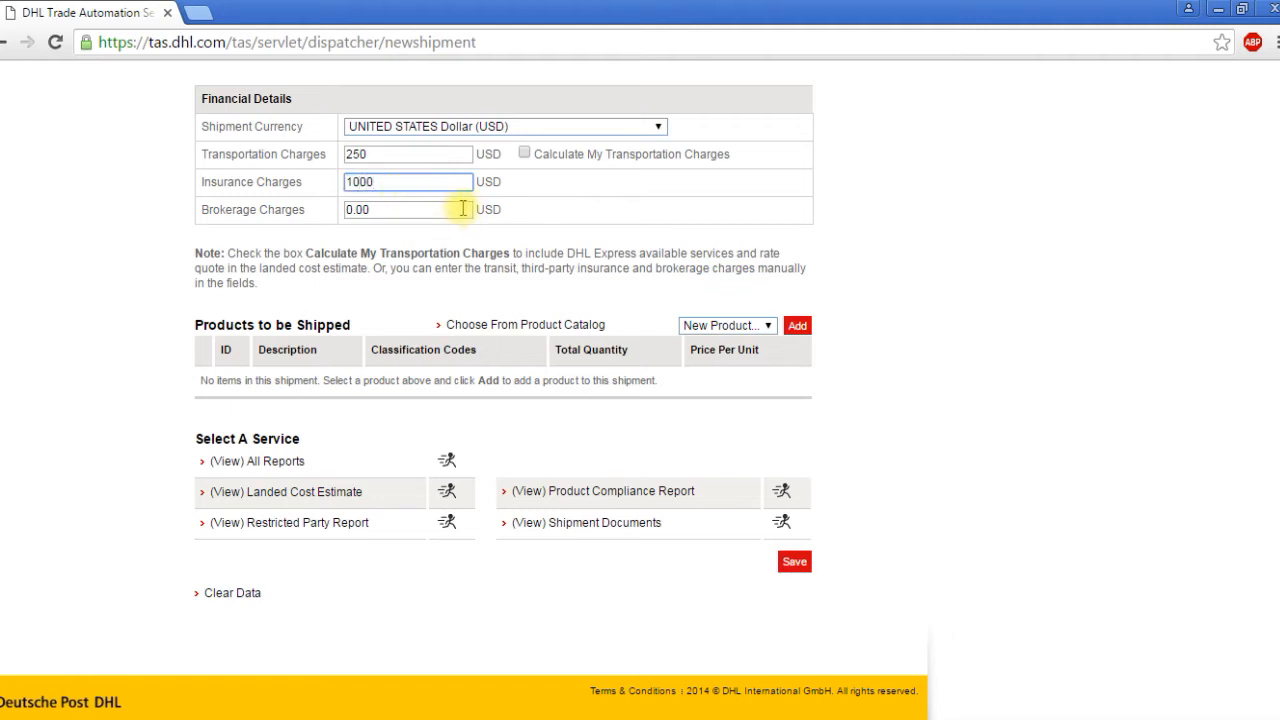
{"action": "left_click", "coordinate": [548, 213]}
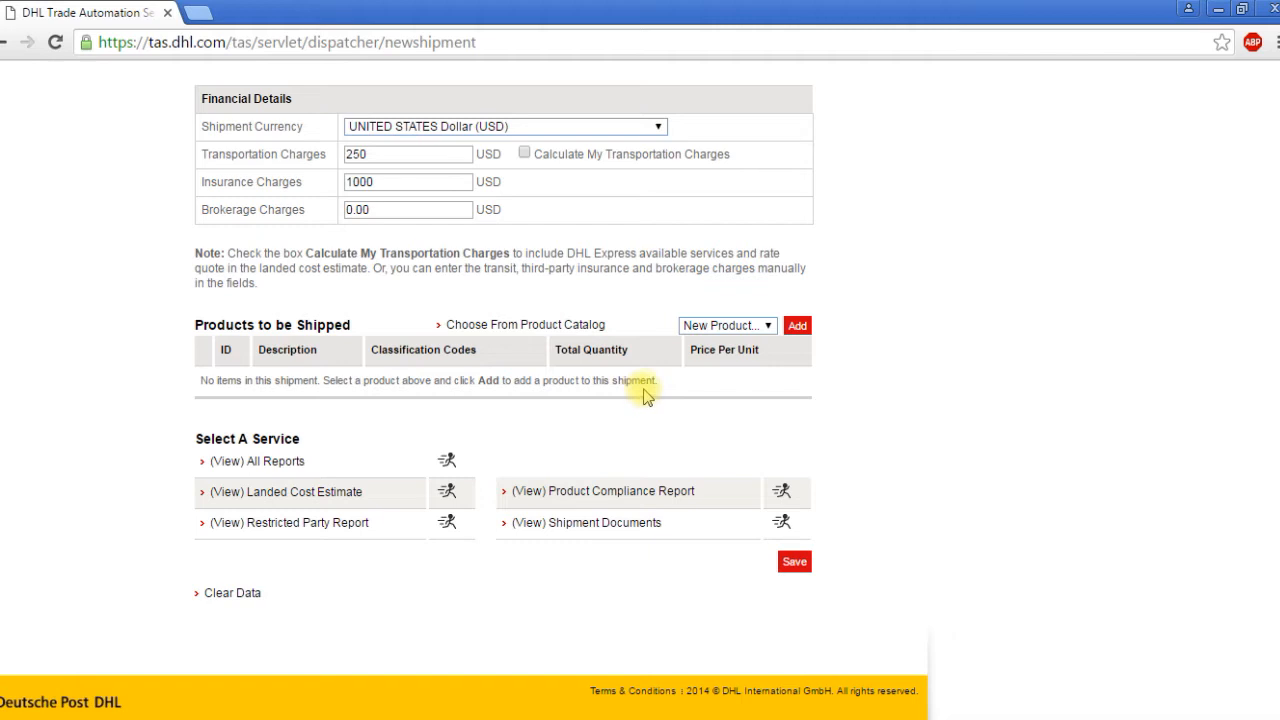
Start a new product for the shipment with the description coffee and country of origin CO.
{"action": "left_click", "coordinate": [771, 328]}
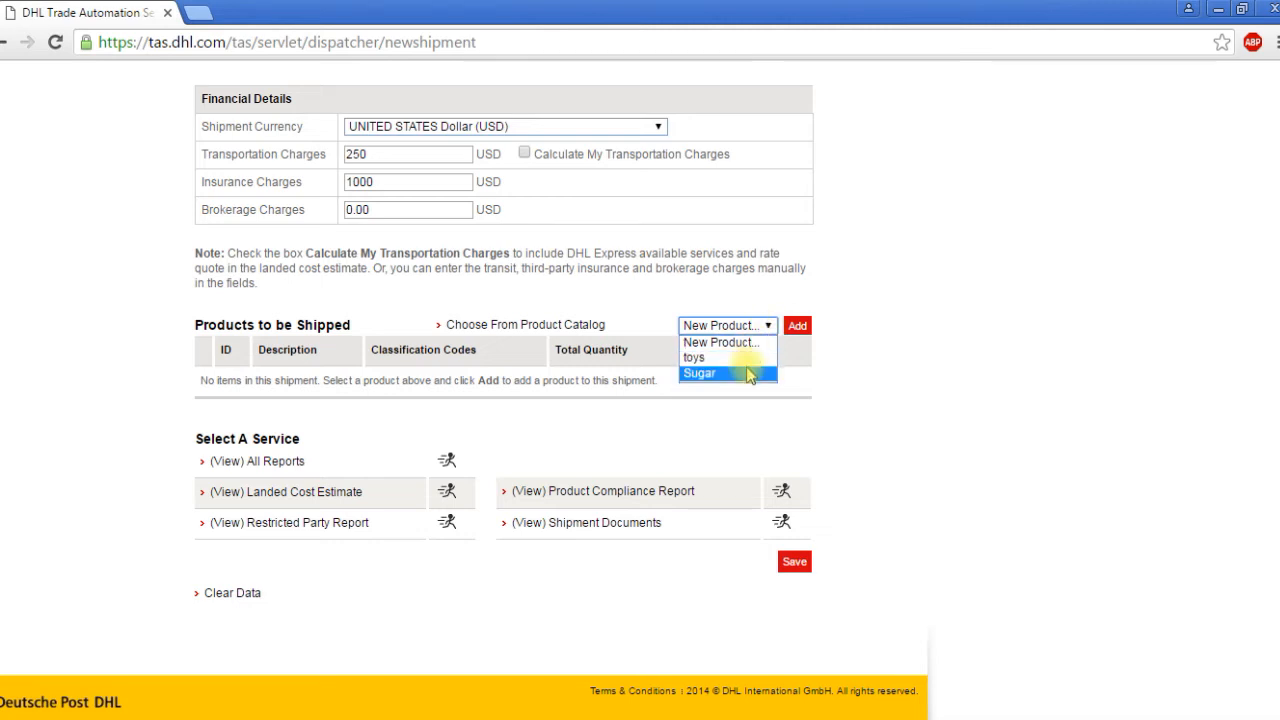
{"action": "left_click", "coordinate": [828, 331]}
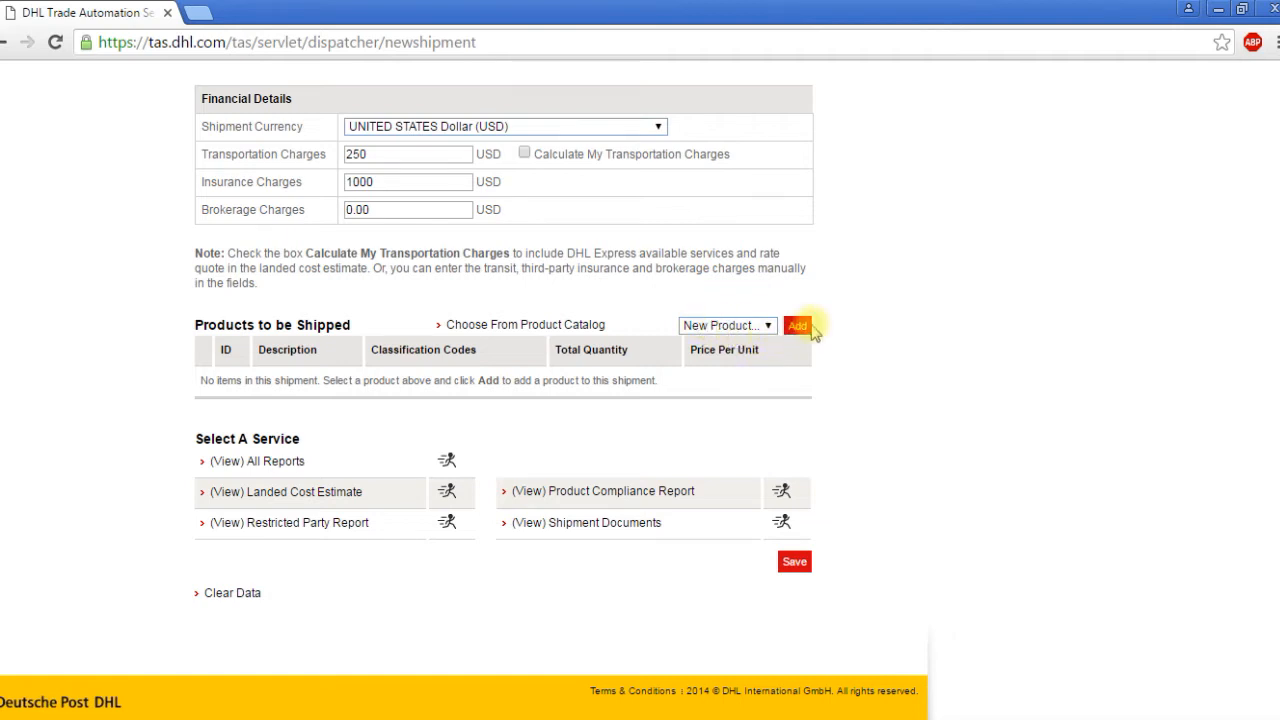
{"action": "left_click", "coordinate": [798, 328]}
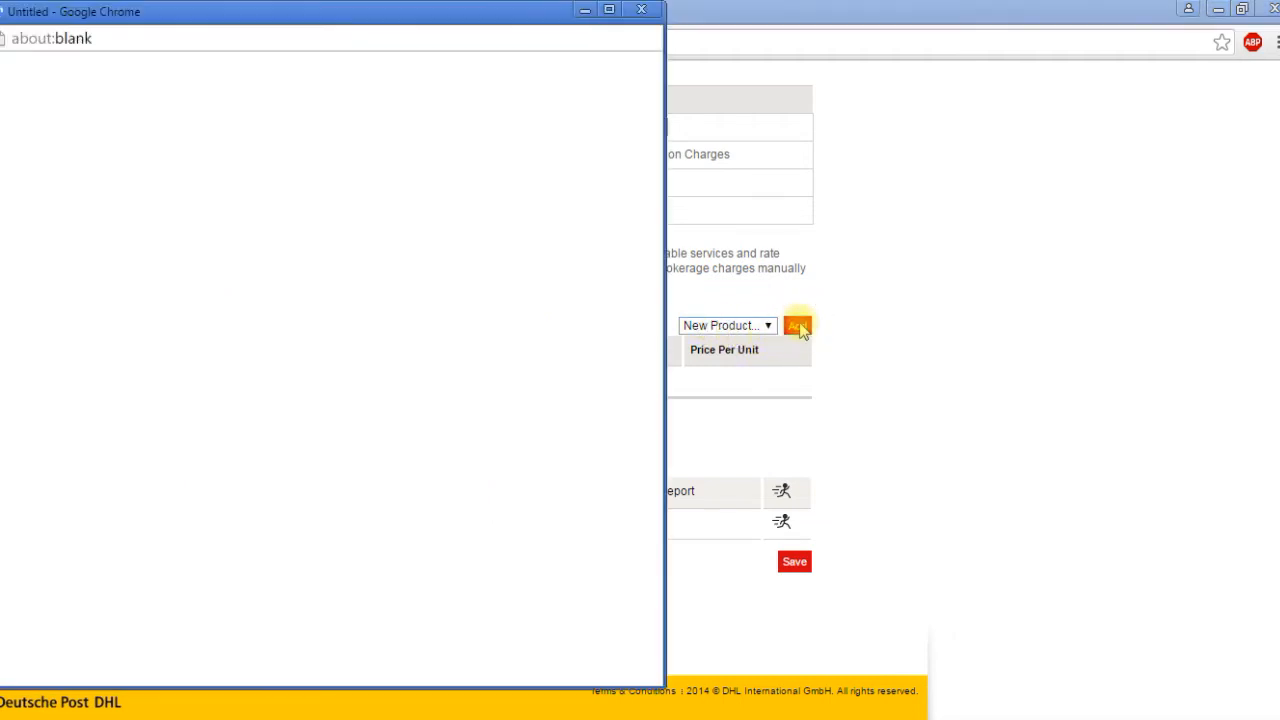
{"action": "left_click_drag", "start_coordinate": [423, 23], "coordinate": [536, 35]}
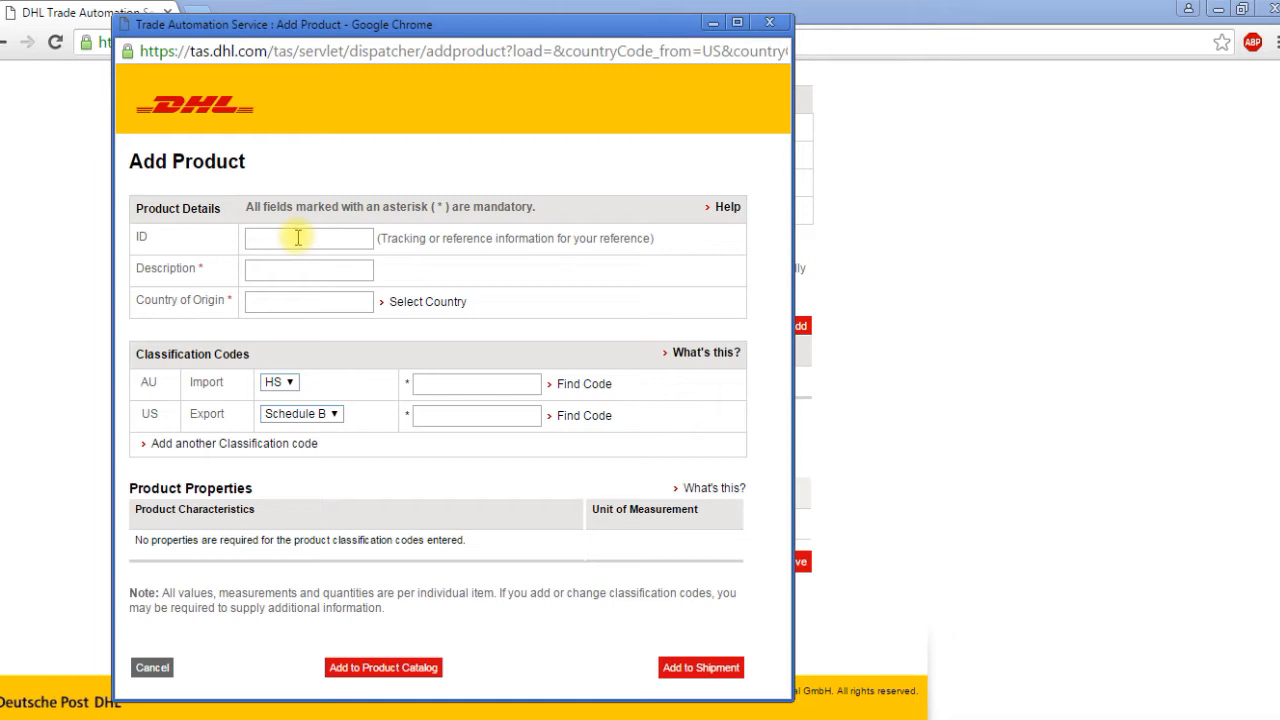
{"action": "left_click", "coordinate": [294, 269]}
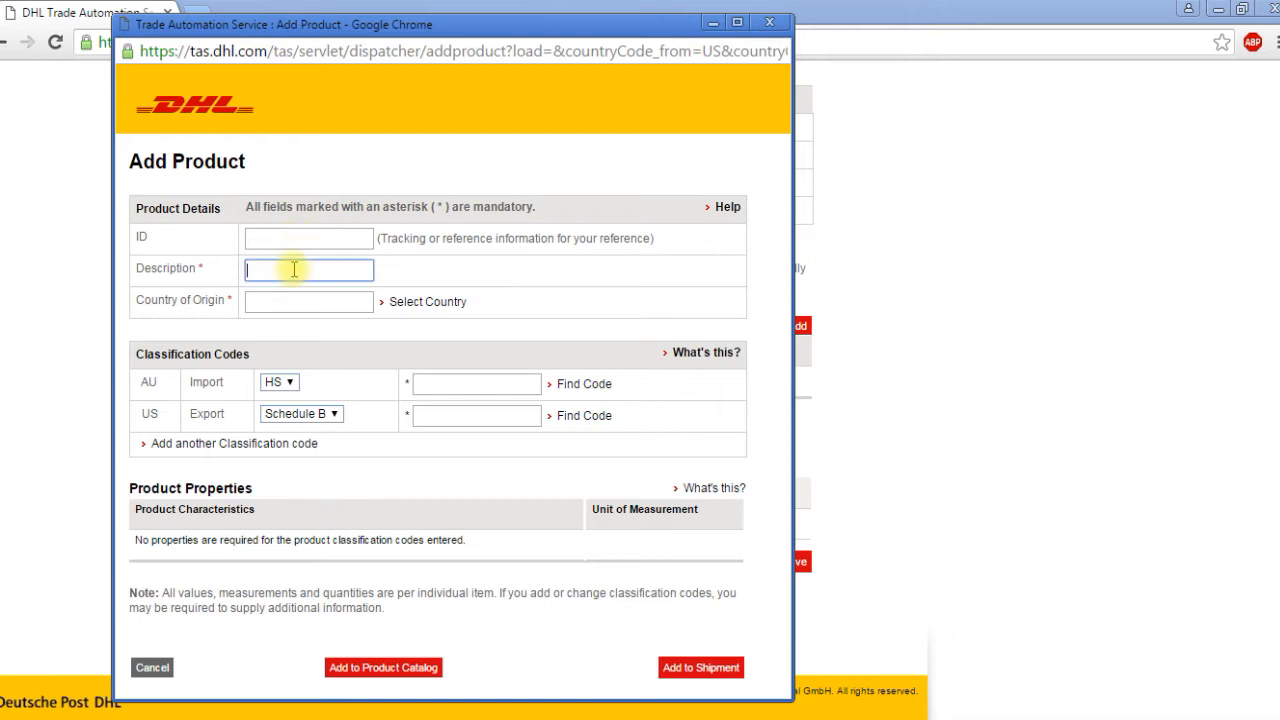
{"action": "type", "text": "coffee"}
{"action": "key", "text": "Tab"}
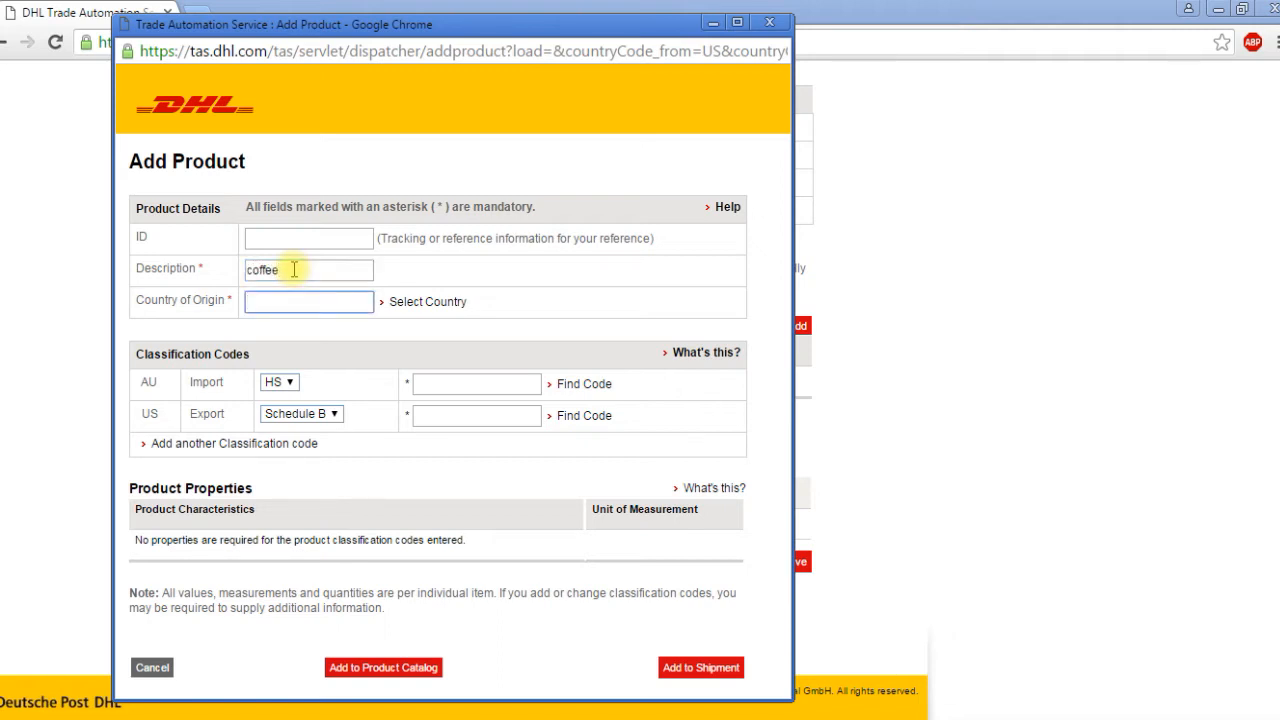
{"action": "type", "text": "CO"}
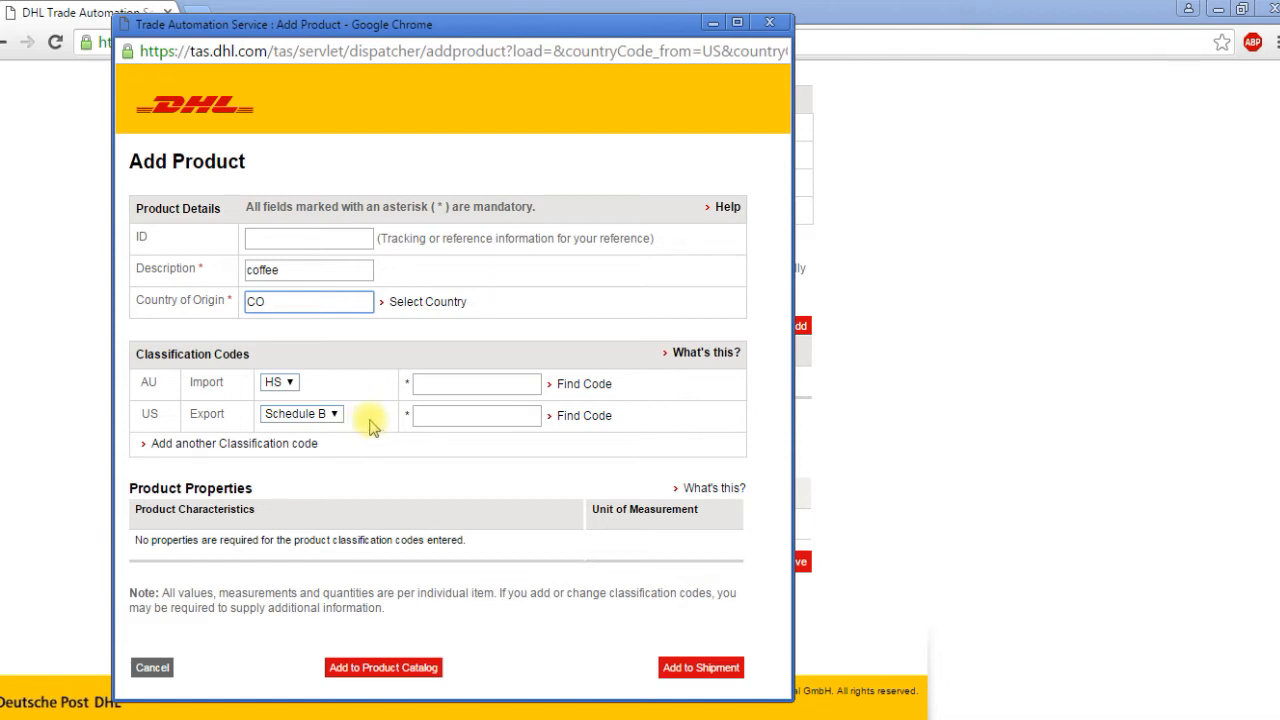
Search the Australian import HS codes for the product keyword coffee.
{"action": "left_click", "coordinate": [446, 384]}
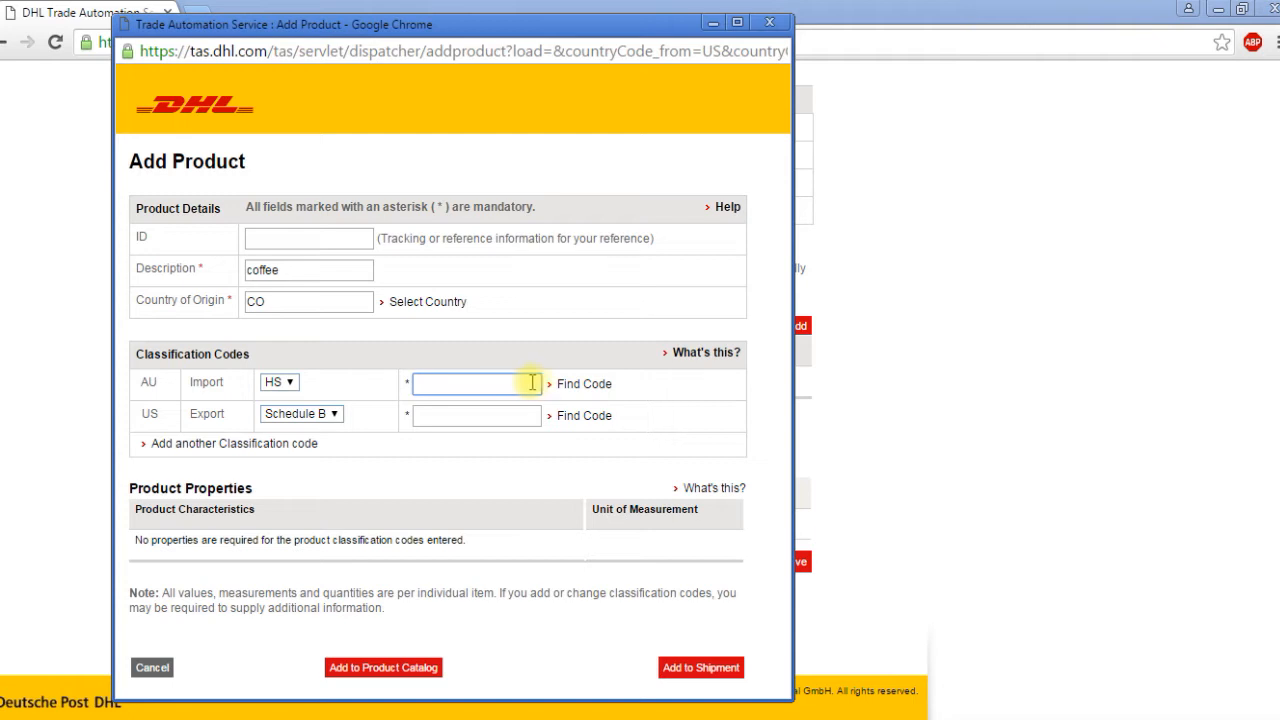
{"action": "left_click", "coordinate": [583, 388]}
{"action": "left_click_drag", "start_coordinate": [357, 23], "coordinate": [500, 63]}
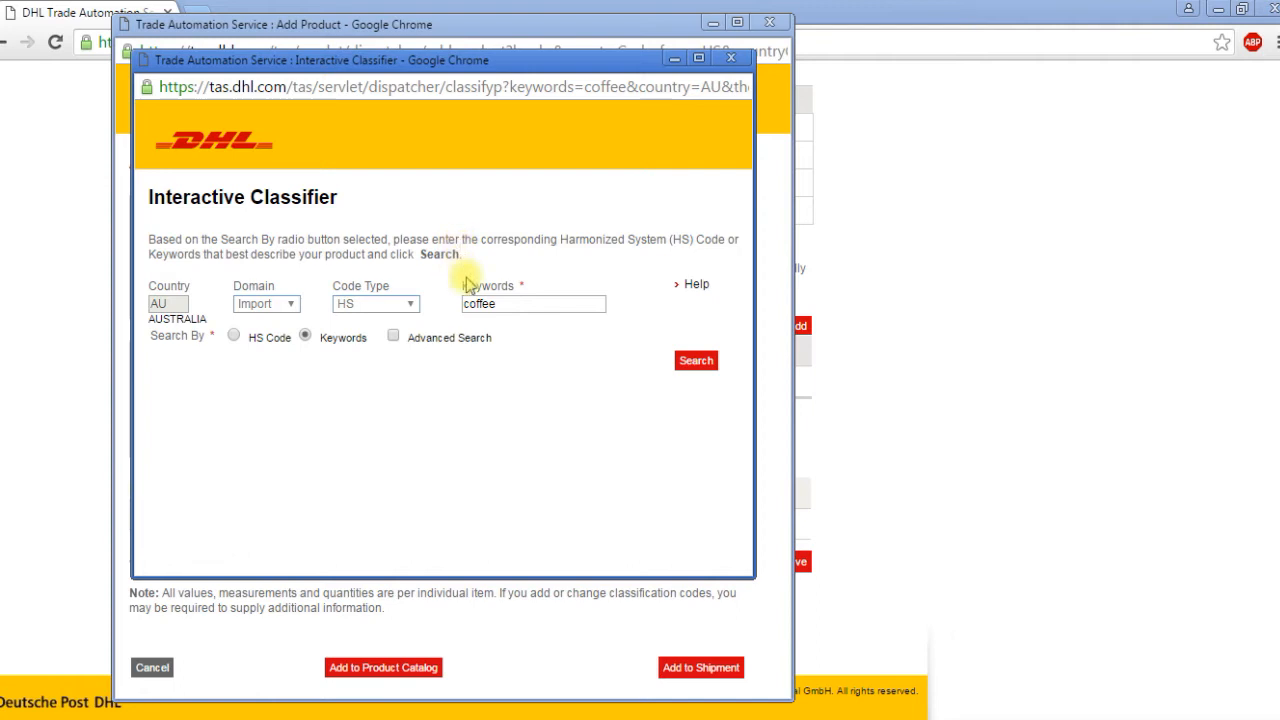
{"action": "left_click", "coordinate": [693, 363]}
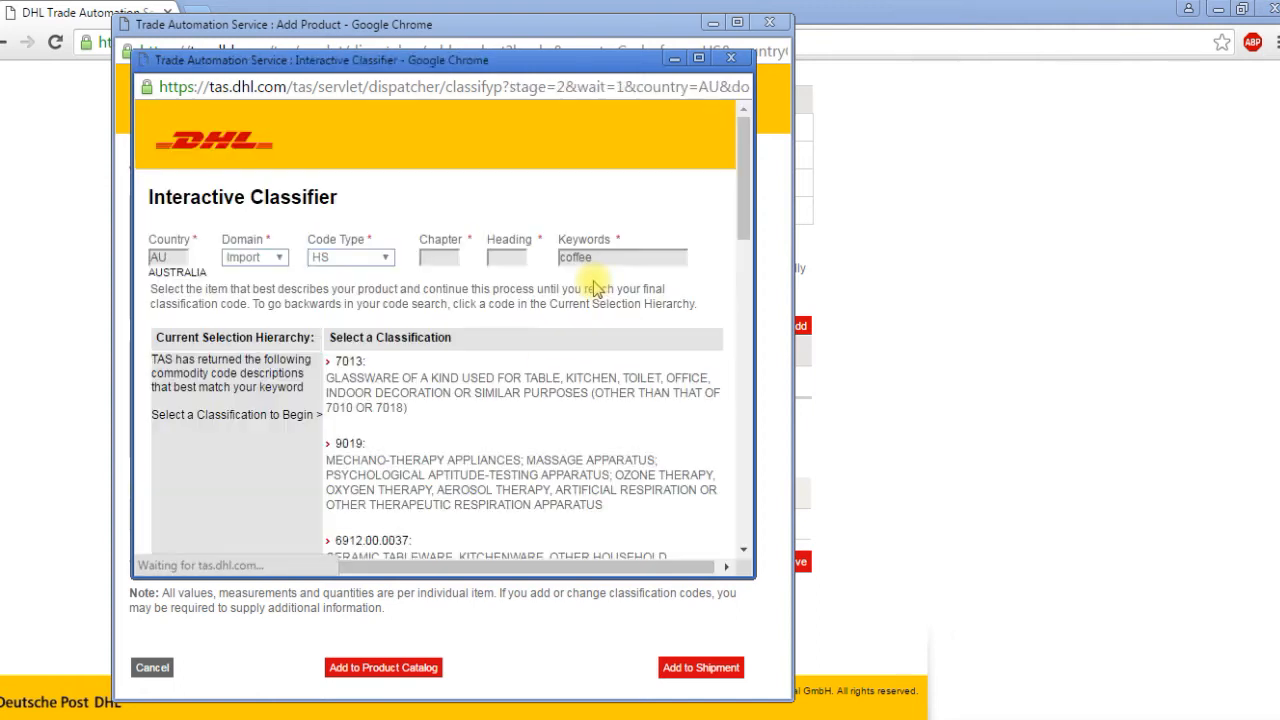
Assign import code 0901.21.0003 to the product by narrowing heading 0901 to roasted coffee (0901.2), not decaffeinated.
{"action": "left_click_drag", "start_coordinate": [744, 145], "coordinate": [744, 419]}
{"action": "left_click", "coordinate": [347, 419]}
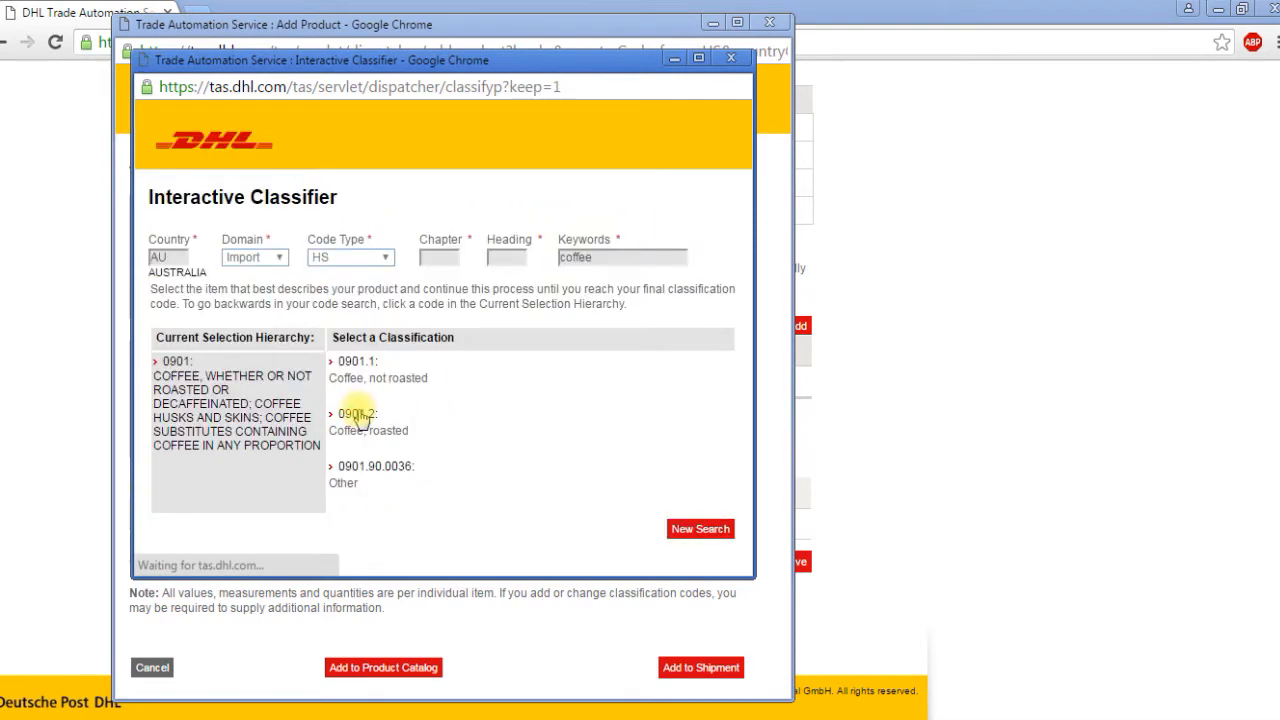
{"action": "left_click", "coordinate": [355, 414]}
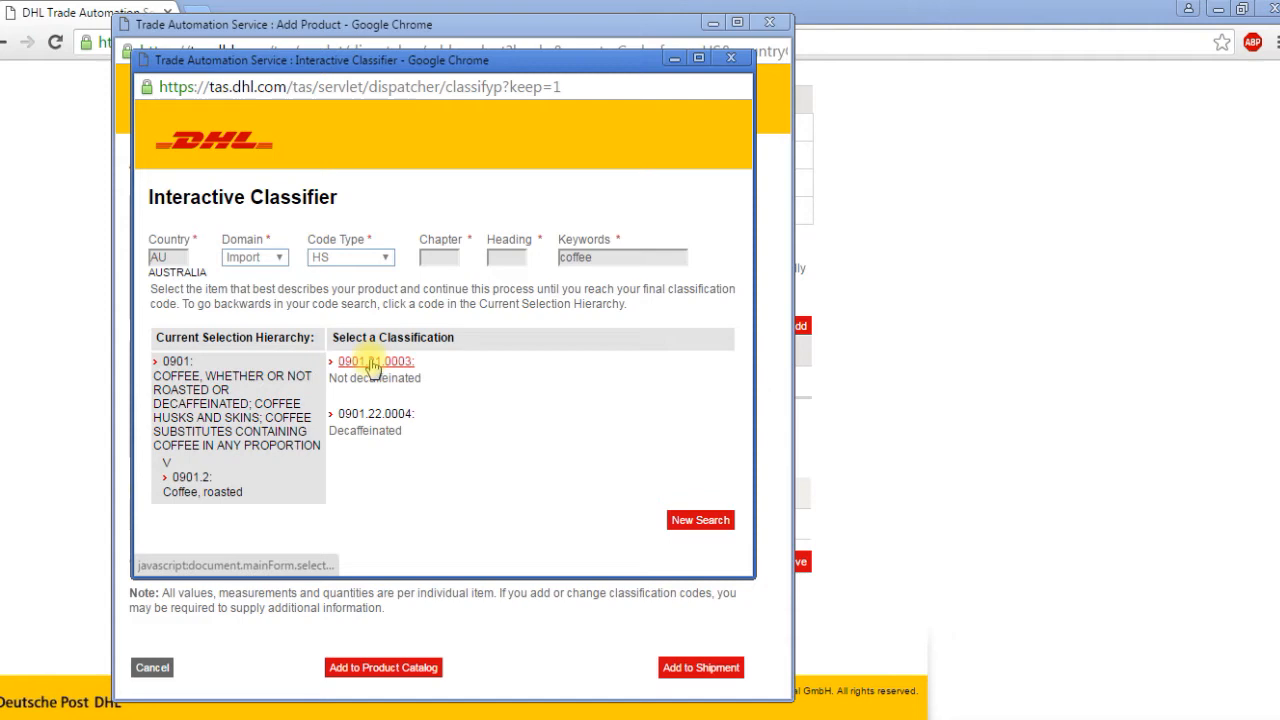
{"action": "left_click", "coordinate": [372, 364]}
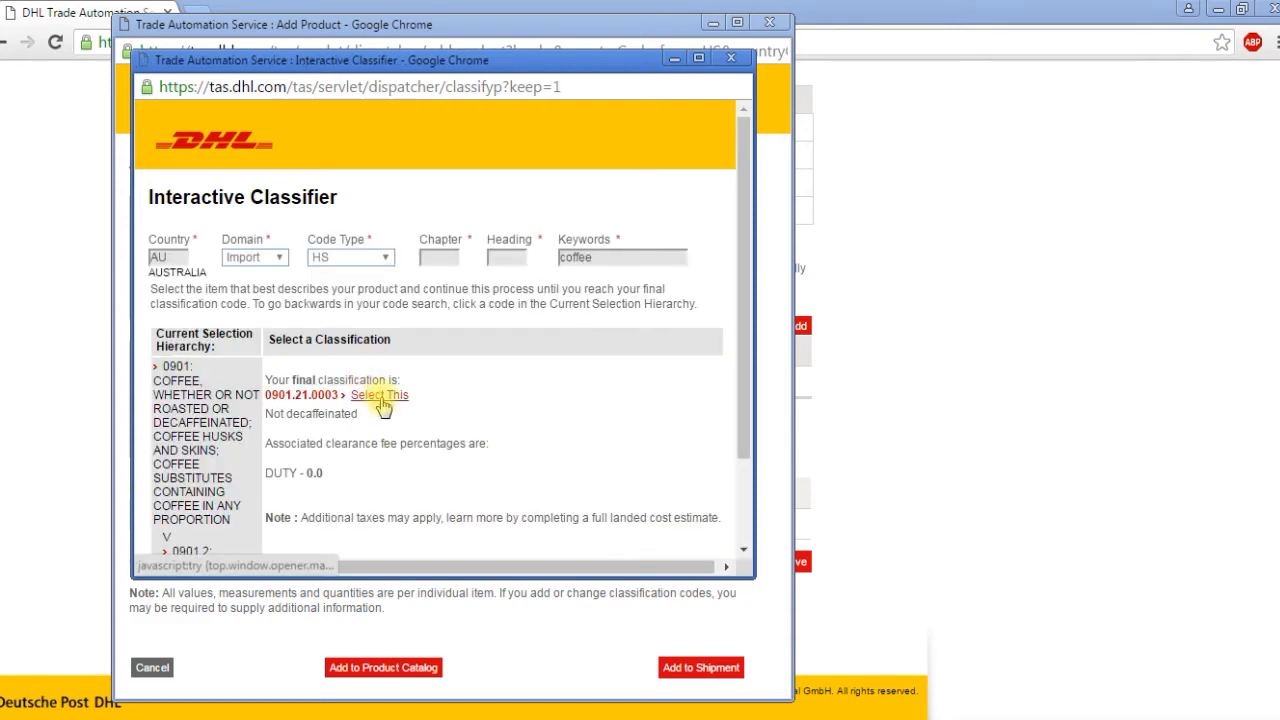
{"action": "left_click", "coordinate": [380, 396]}
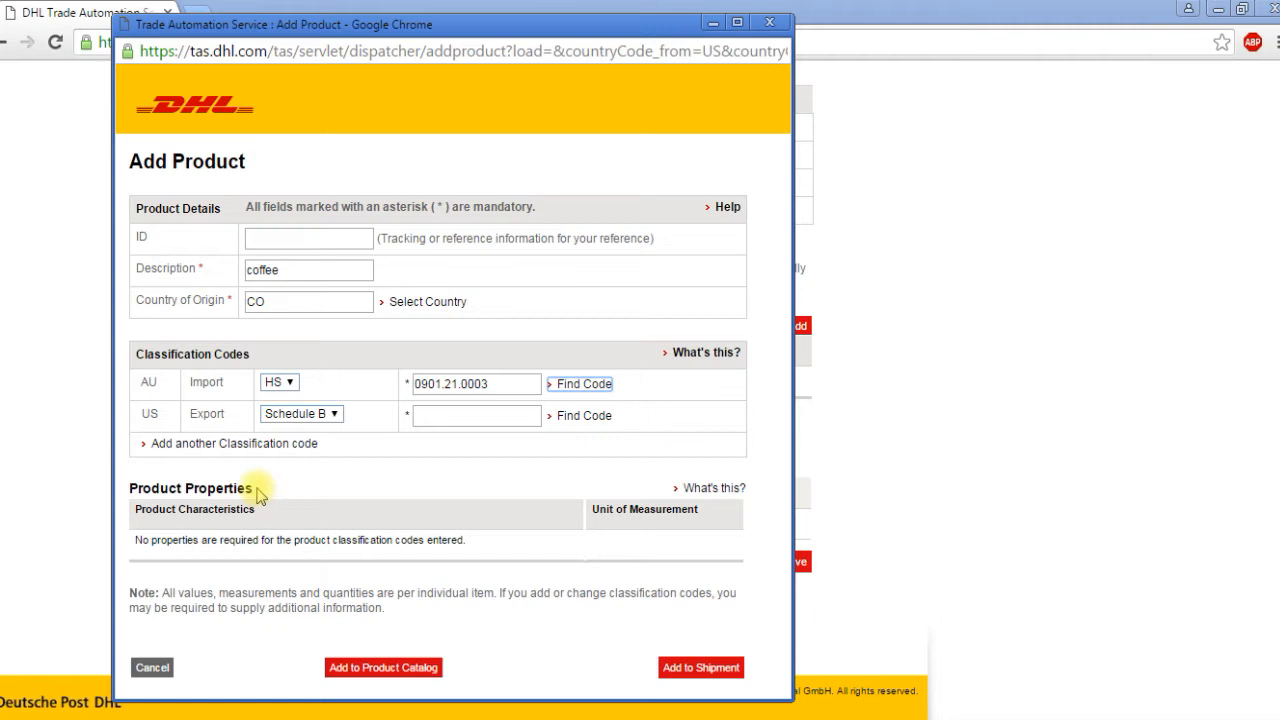
Add the coffee product to the shipment.
{"action": "left_click_drag", "start_coordinate": [256, 490], "coordinate": [136, 488]}
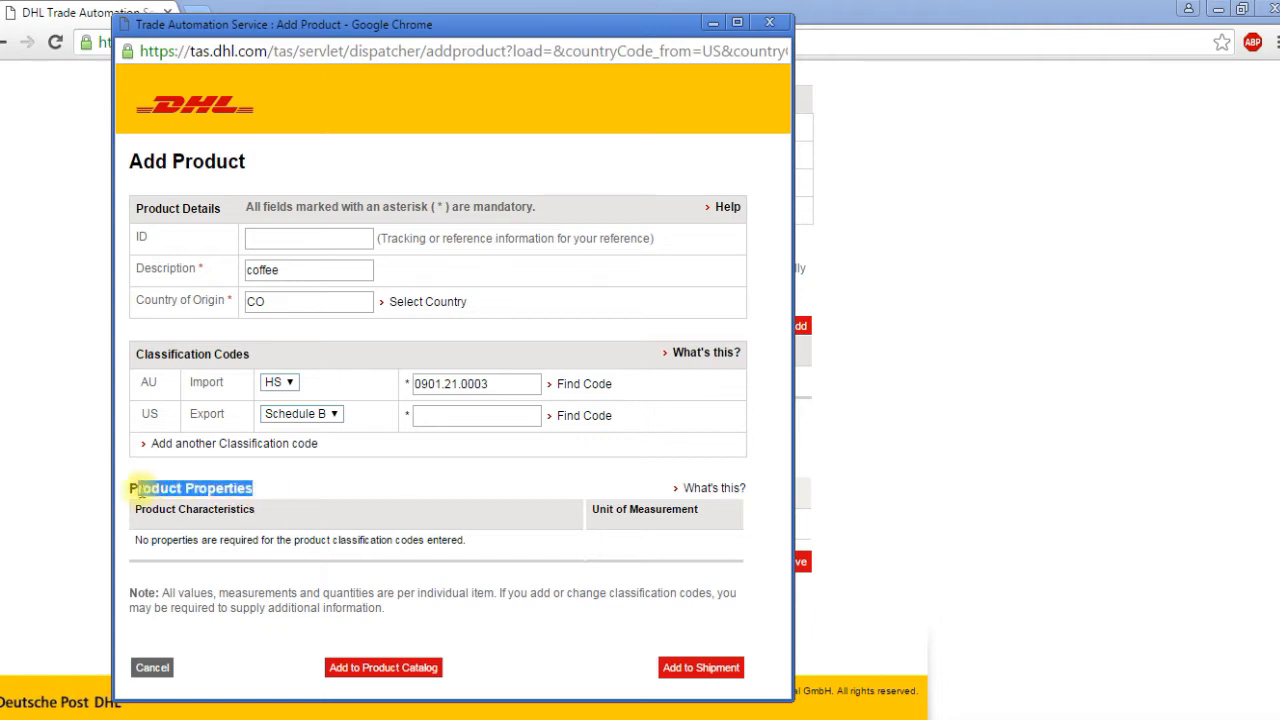
{"action": "left_click", "coordinate": [318, 481]}
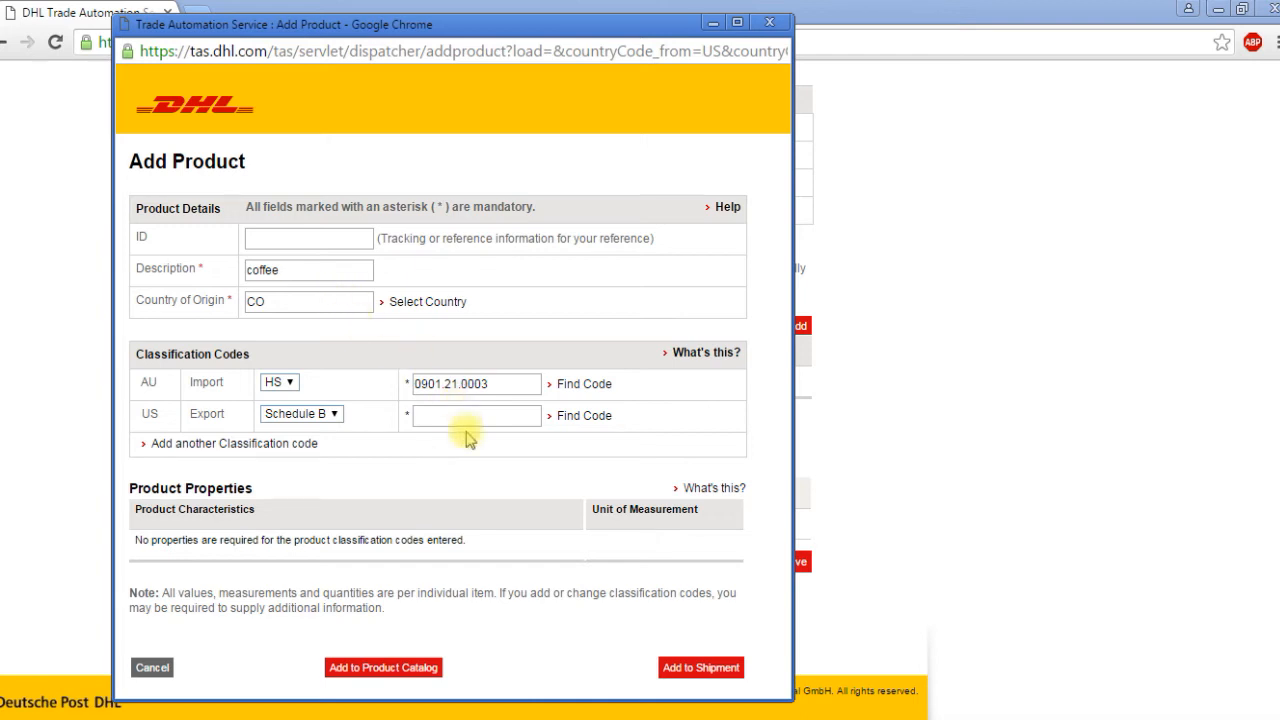
{"action": "left_click", "coordinate": [702, 667]}
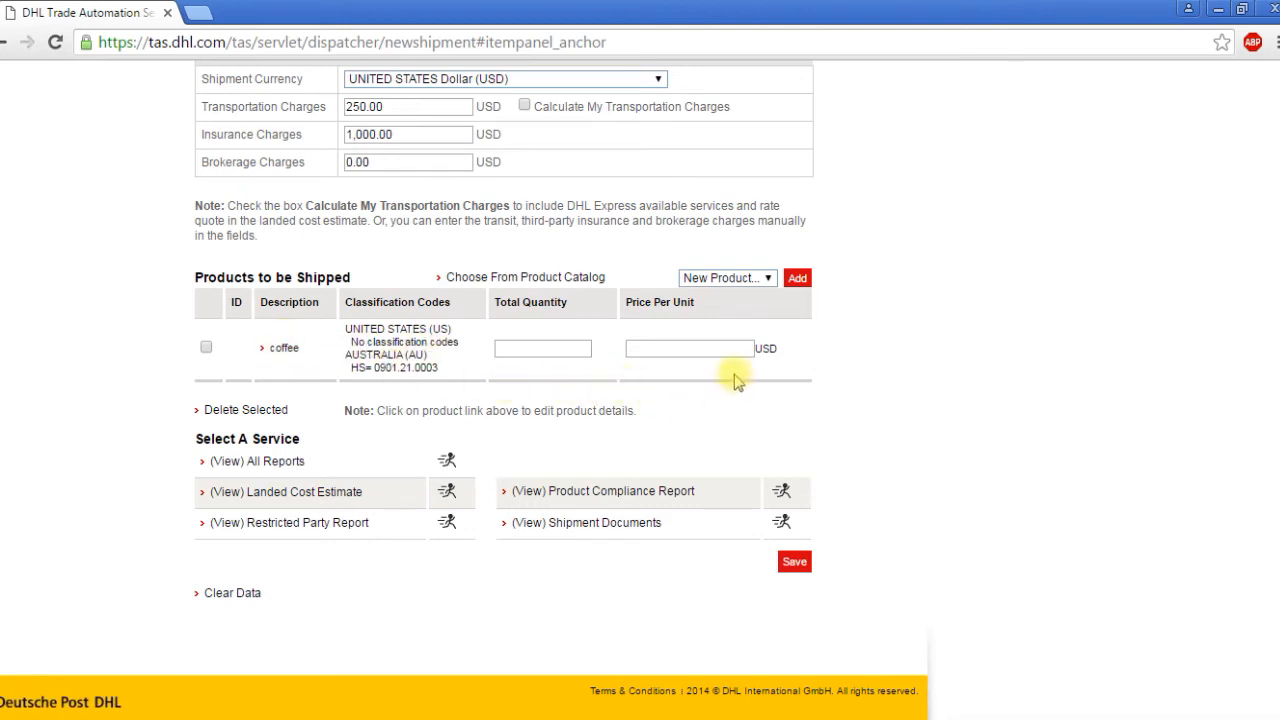
{"action": "left_click", "coordinate": [766, 280]}
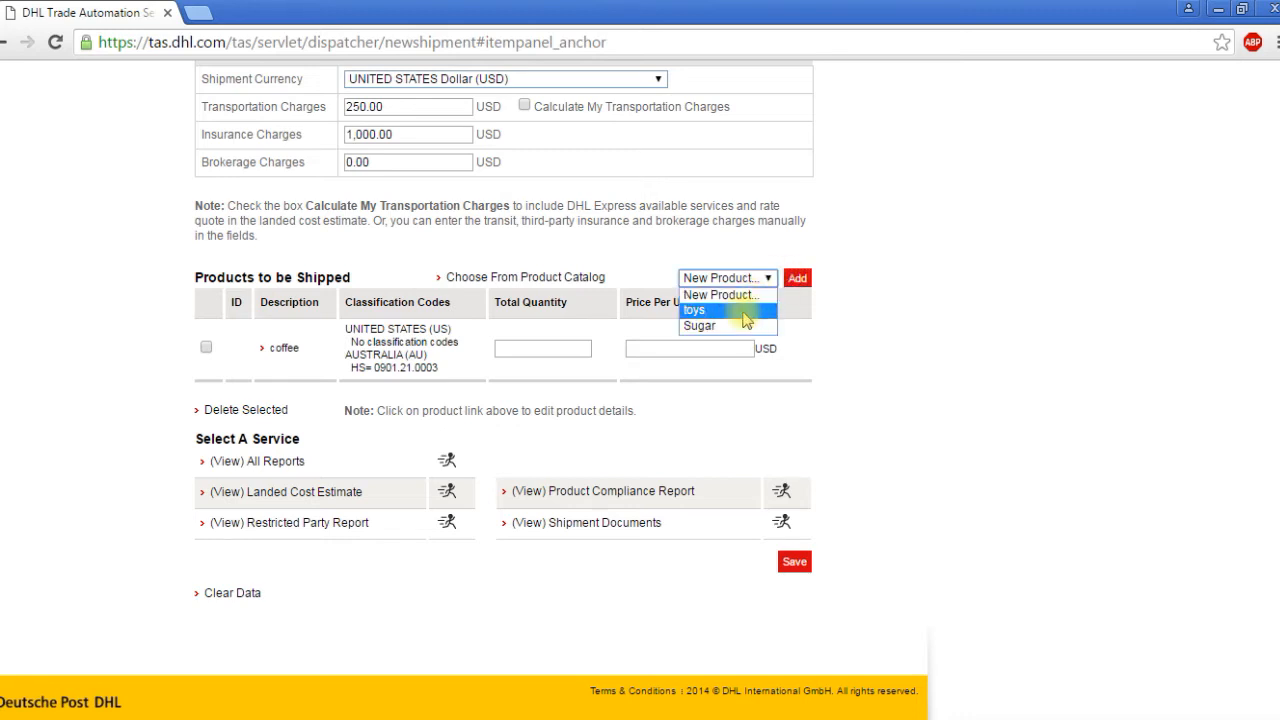
{"action": "left_click", "coordinate": [833, 305]}
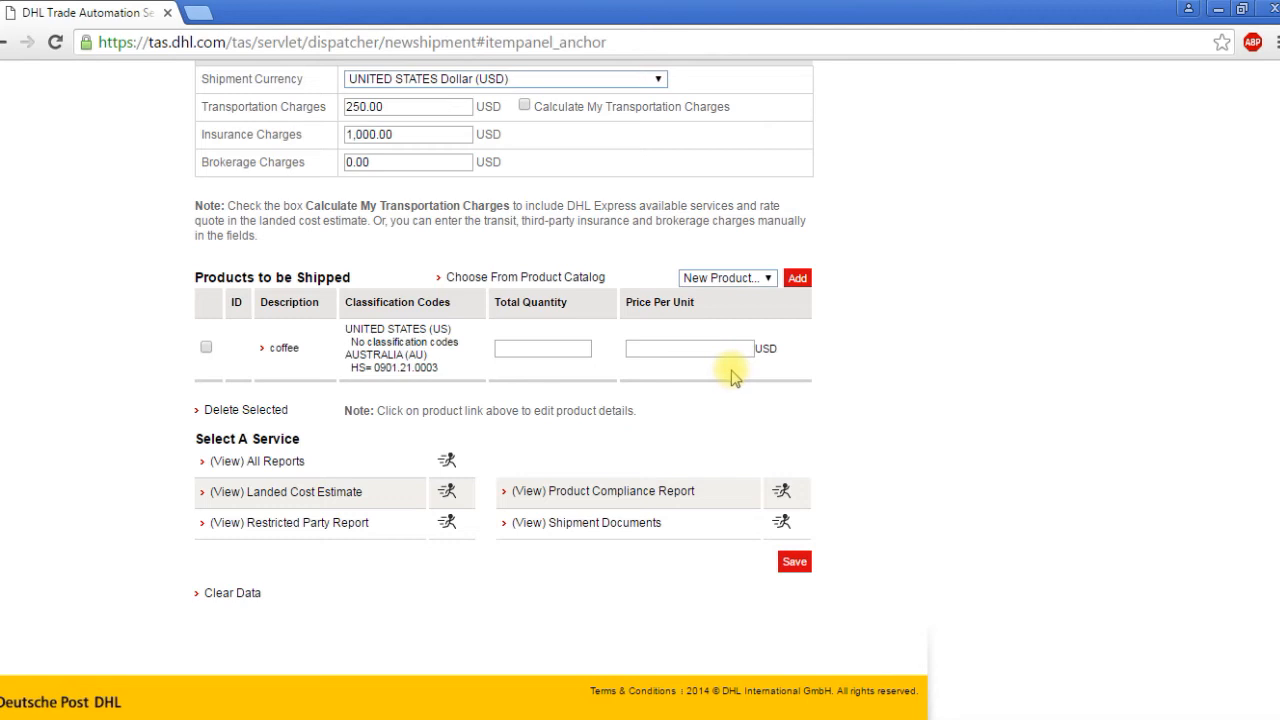
Set the coffee product's total quantity to 10 and its price per unit to 100 USD.
{"action": "left_click", "coordinate": [551, 350]}
{"action": "type", "text": "10"}
{"action": "left_click", "coordinate": [648, 343]}
{"action": "type", "text": "100"}
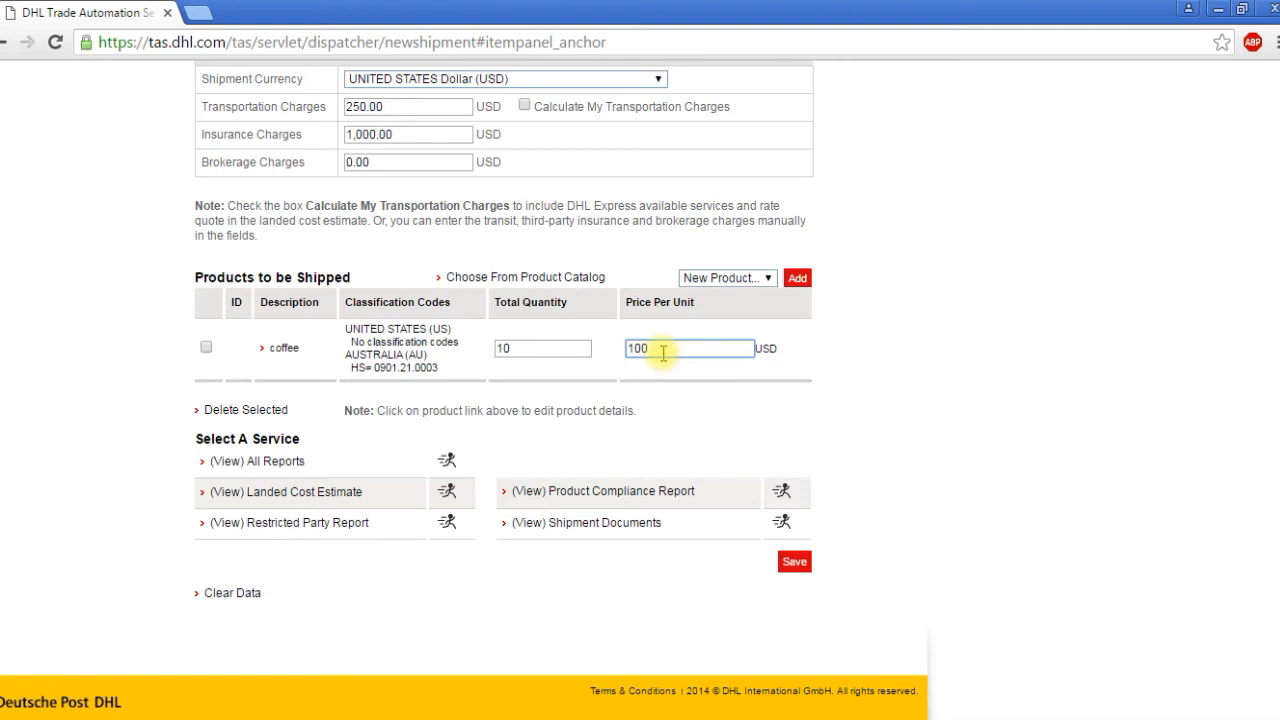
{"action": "left_click", "coordinate": [840, 360]}
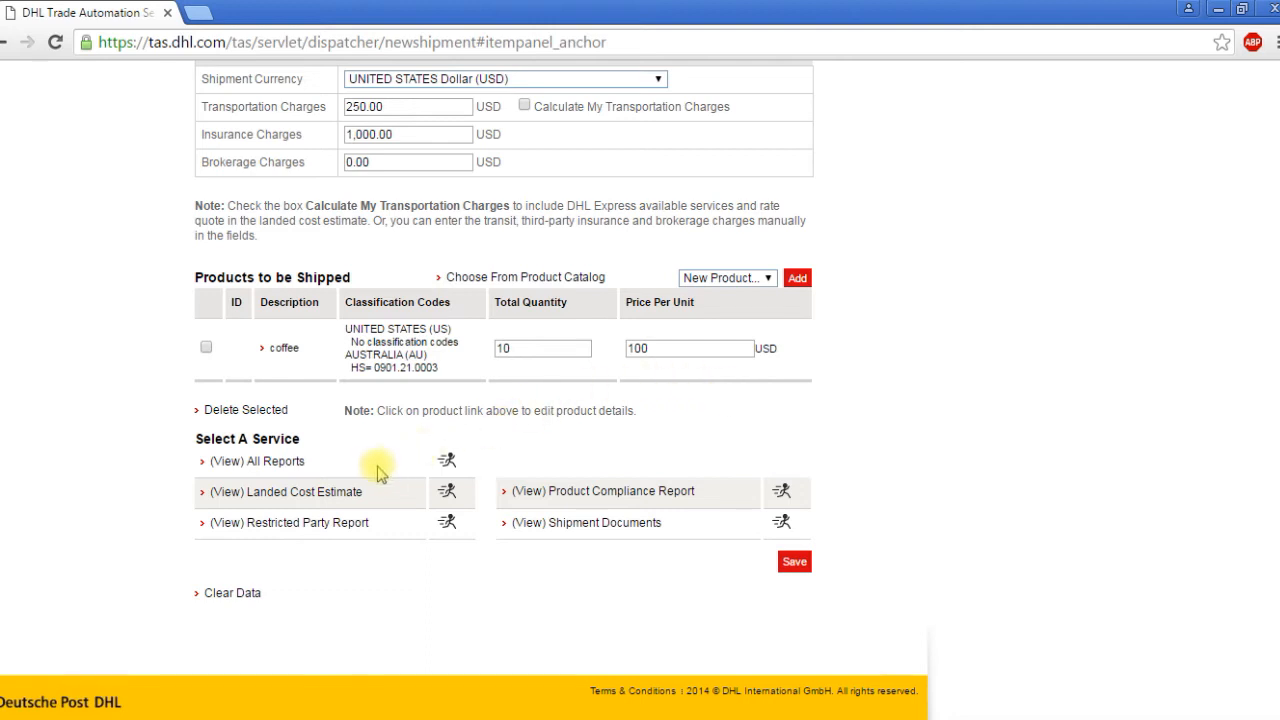
Run the Landed Cost Estimate for the shipment and highlight the total estimated landed cost in the summary.
{"action": "left_click", "coordinate": [318, 497]}
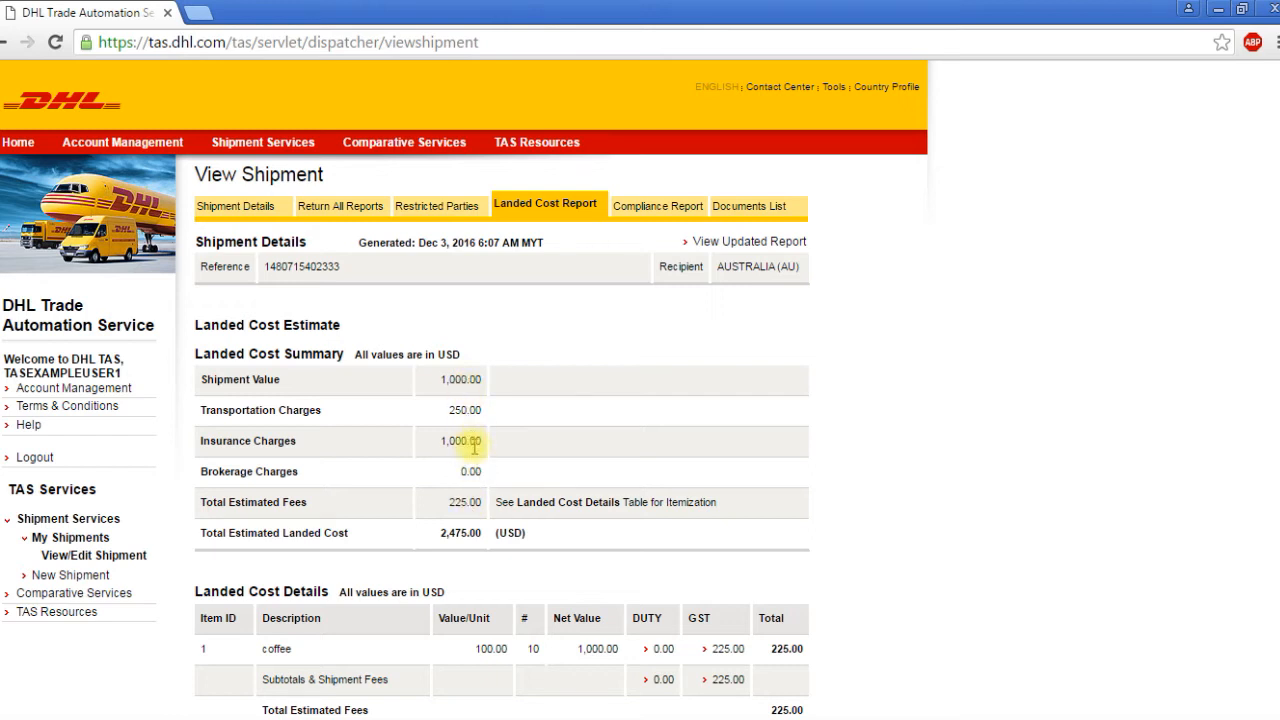
{"action": "left_click_drag", "start_coordinate": [204, 533], "coordinate": [610, 532]}
{"action": "left_click", "coordinate": [612, 533]}
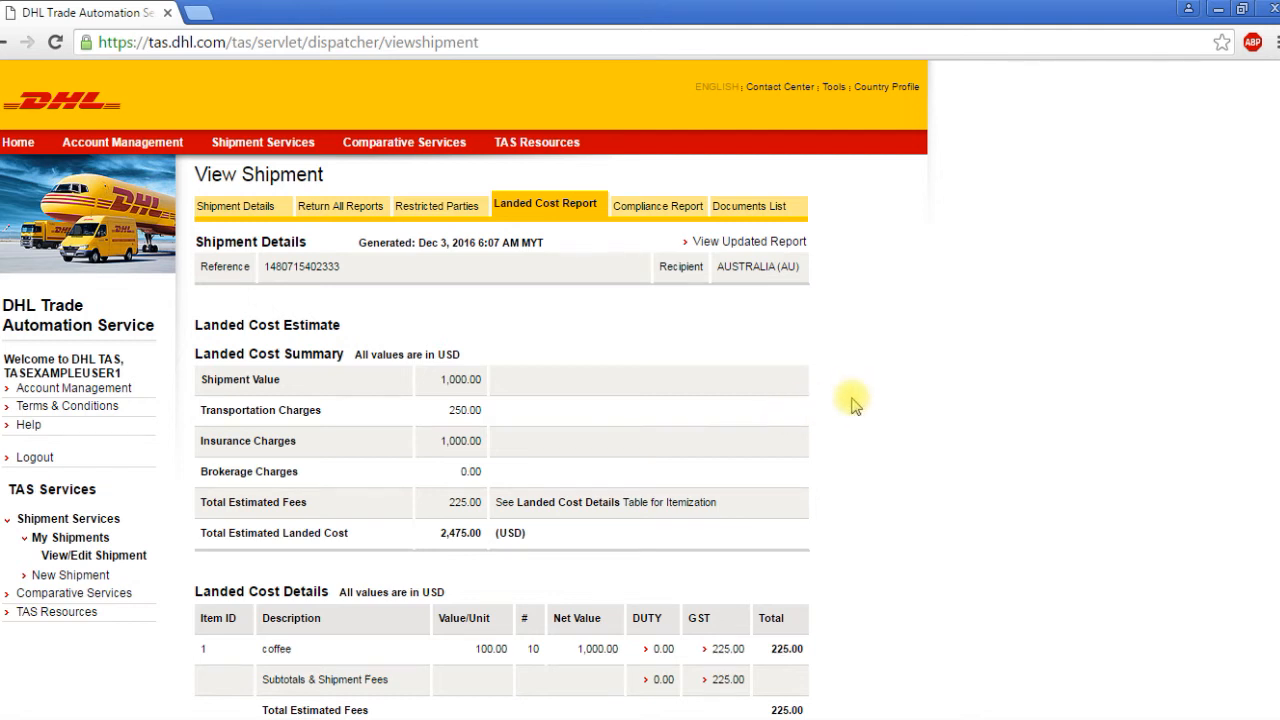
Review the fee calculation notes for the coffee item's GST in the landed cost details and close them.
{"action": "scroll", "coordinate": [853, 404], "scroll_direction": "down", "scroll_amount": 3}
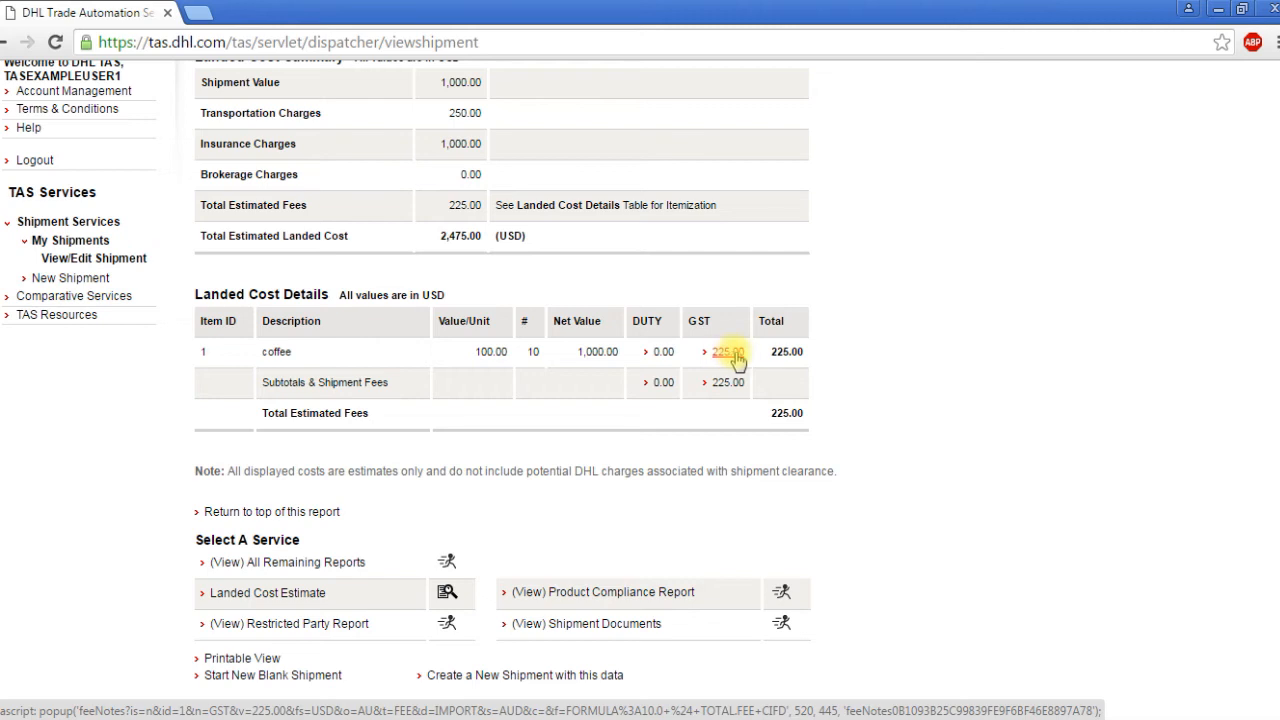
{"action": "left_click", "coordinate": [733, 354]}
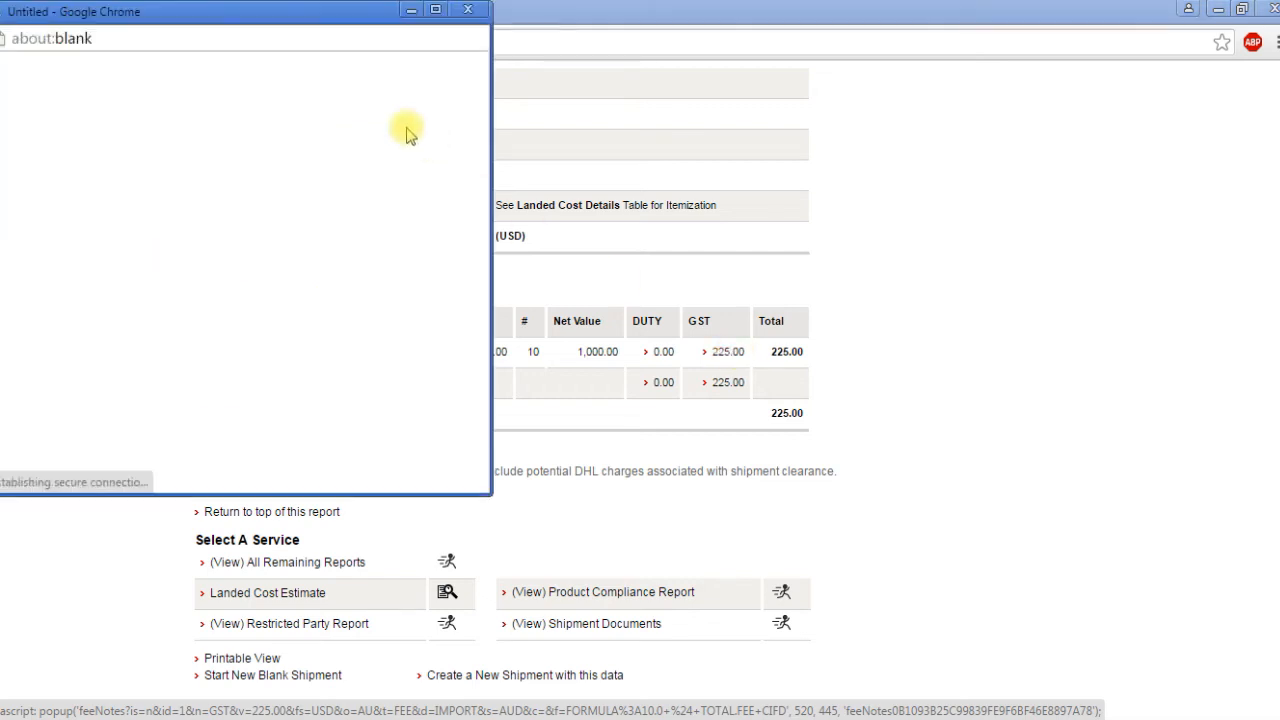
{"action": "left_click_drag", "start_coordinate": [333, 22], "coordinate": [474, 82]}
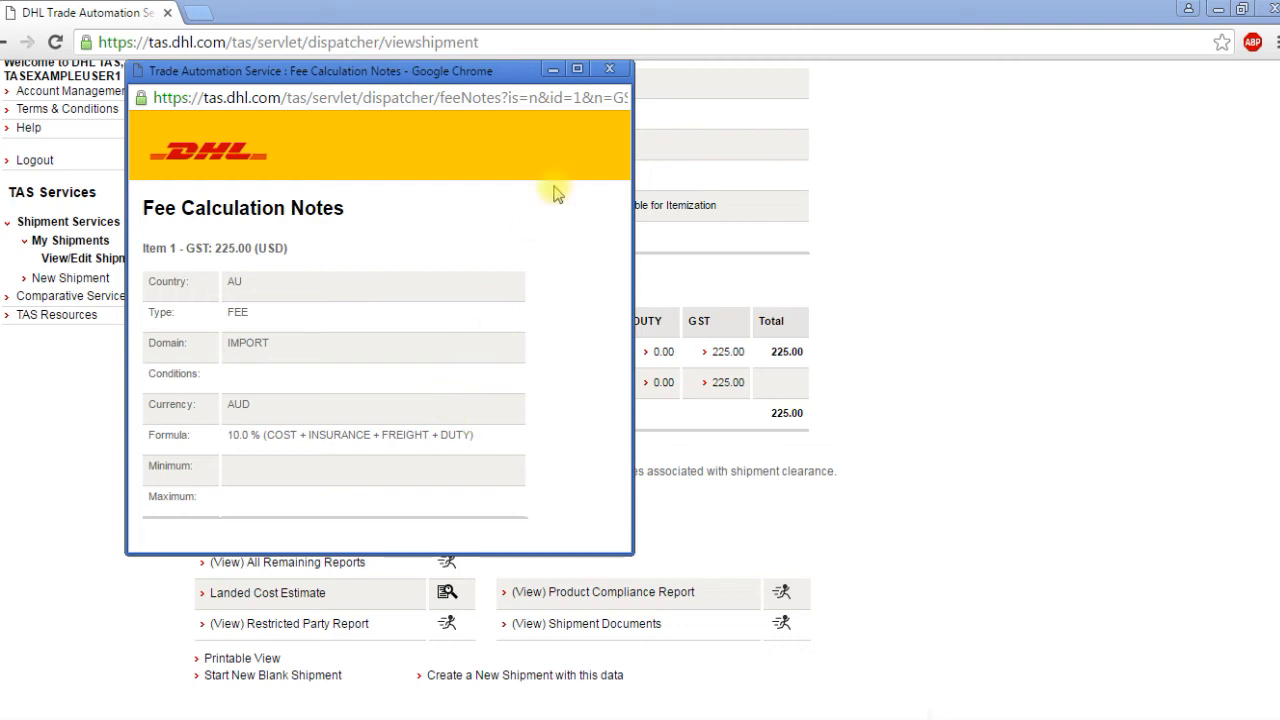
{"action": "left_click", "coordinate": [600, 70]}
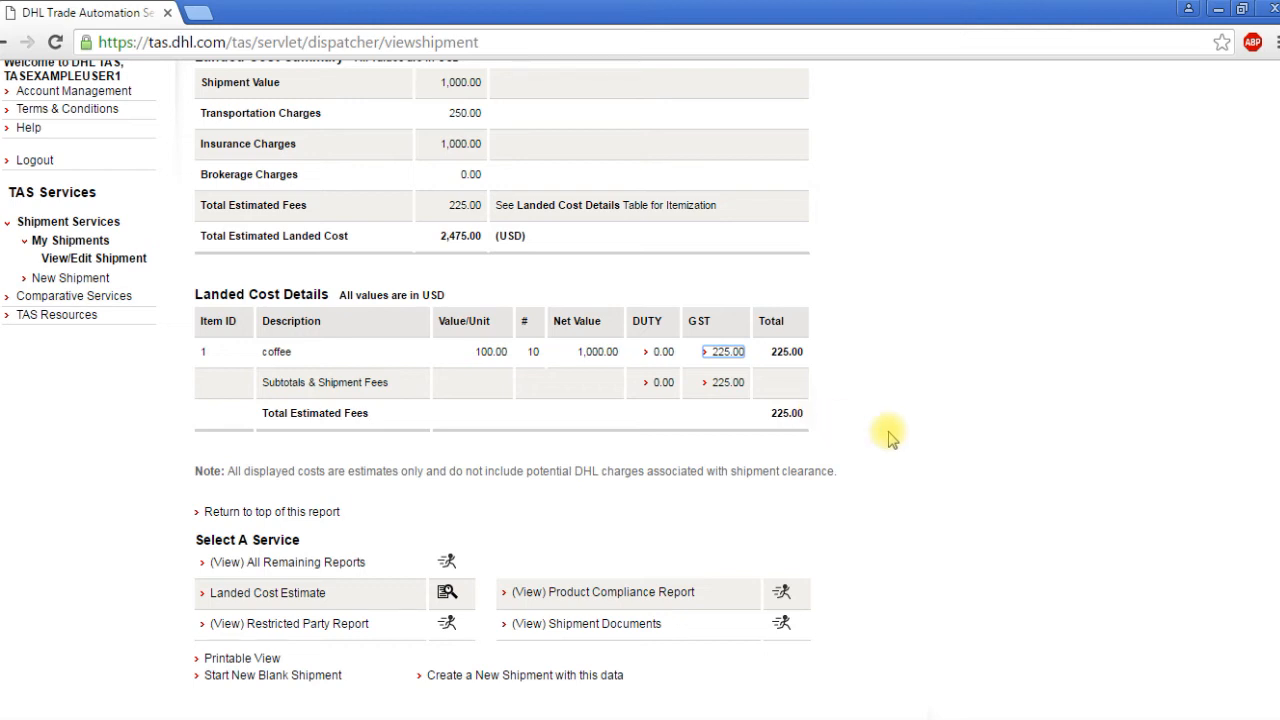
Create a new shipment that reuses the data of the reported shipment.
{"action": "scroll", "coordinate": [890, 437], "scroll_direction": "up", "scroll_amount": 2}
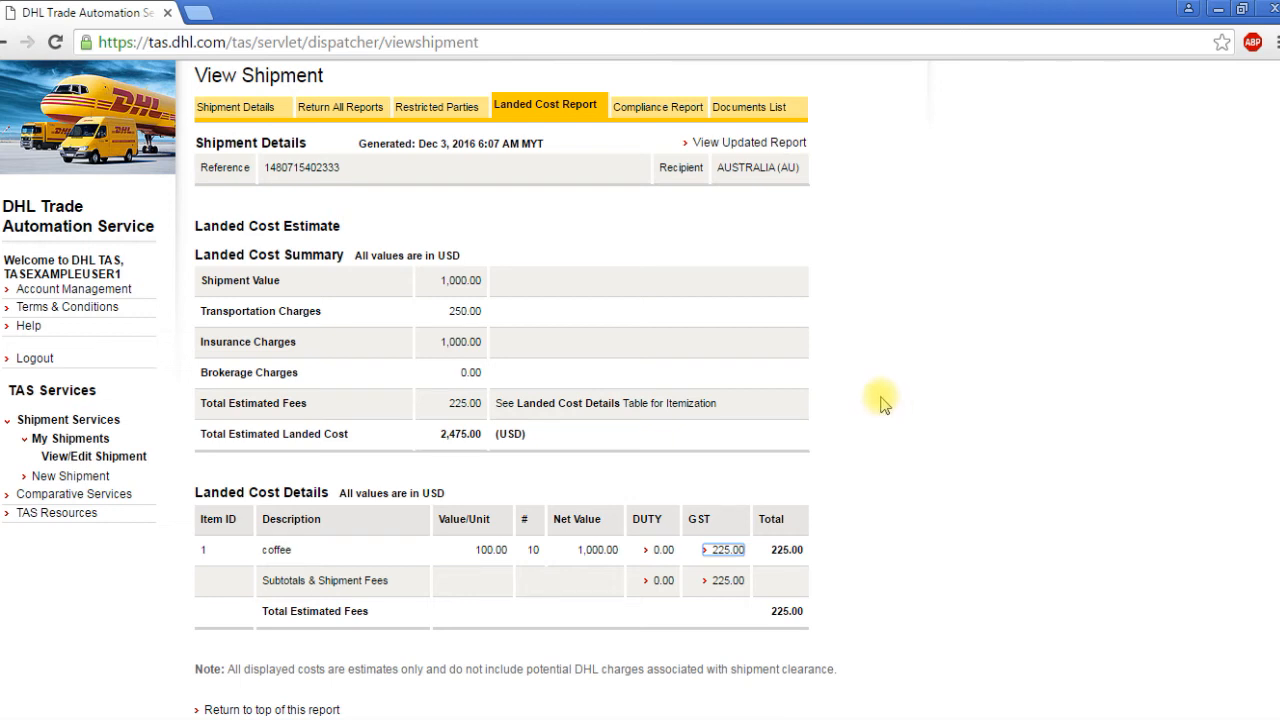
{"action": "scroll", "coordinate": [850, 390], "scroll_direction": "up", "scroll_amount": 1}
{"action": "mouse_move", "coordinate": [285, 152]}
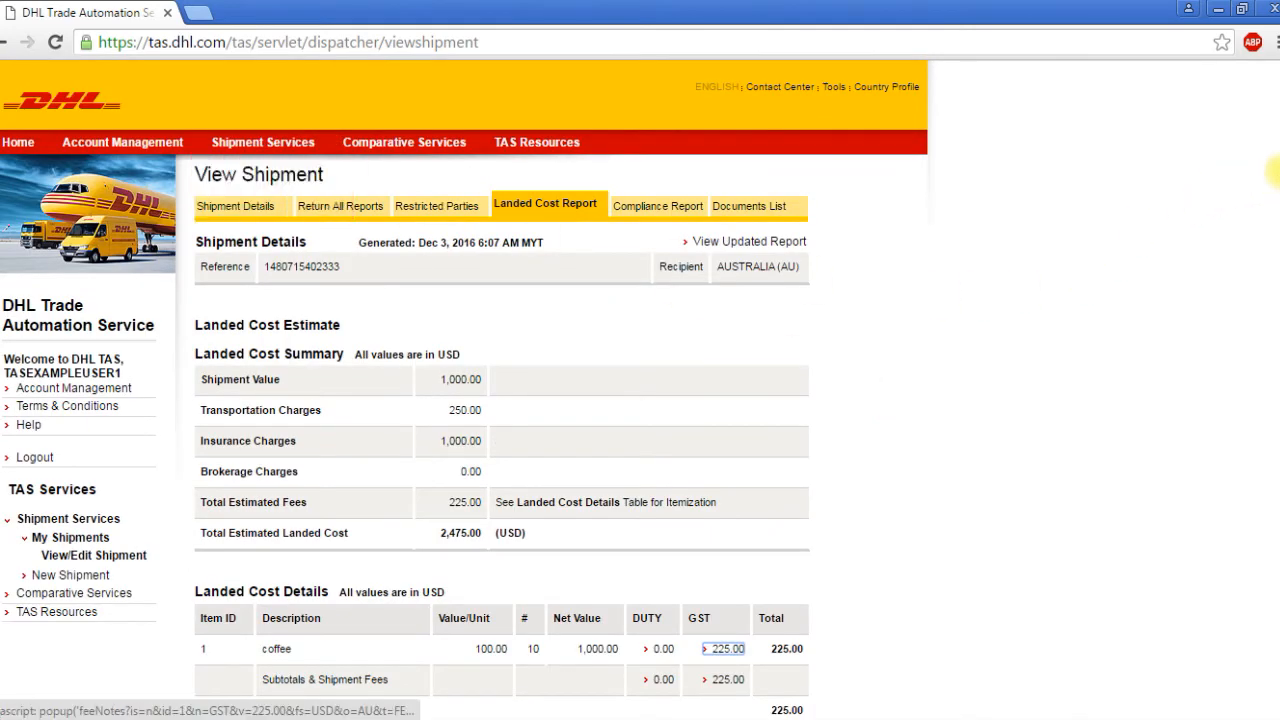
{"action": "scroll", "coordinate": [557, 495], "scroll_direction": "down", "scroll_amount": 4}
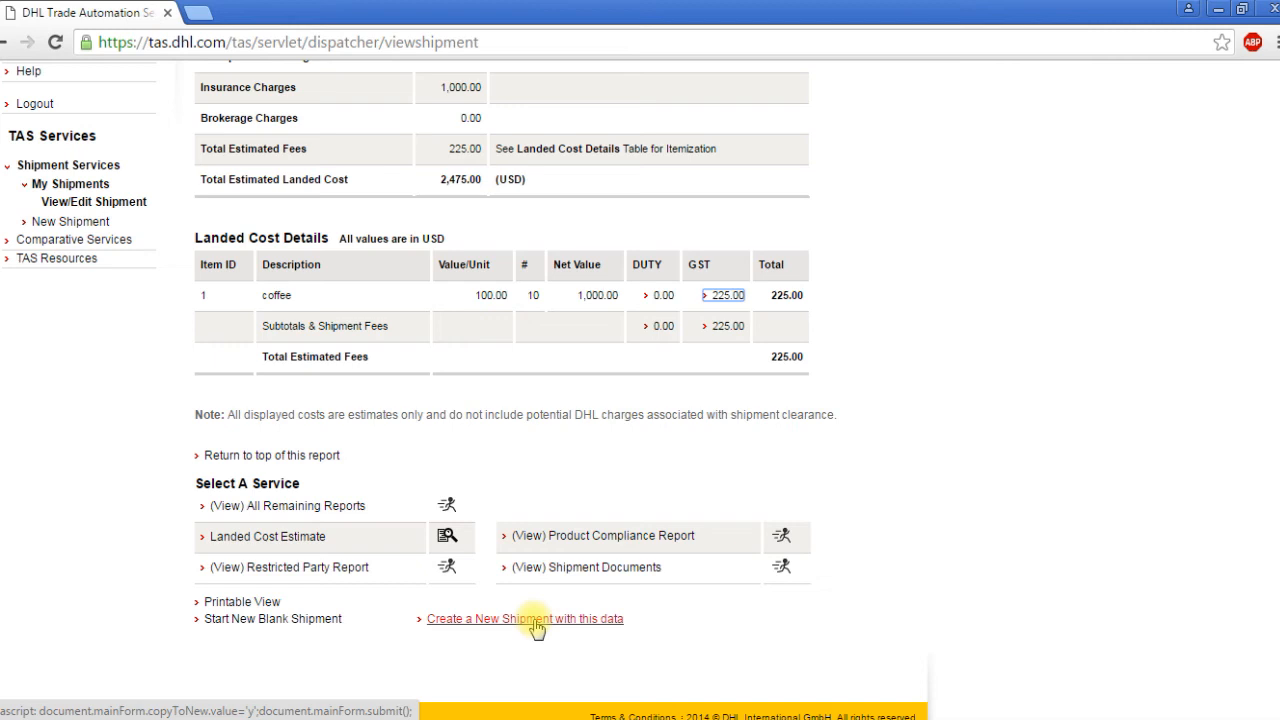
{"action": "left_click", "coordinate": [535, 620]}
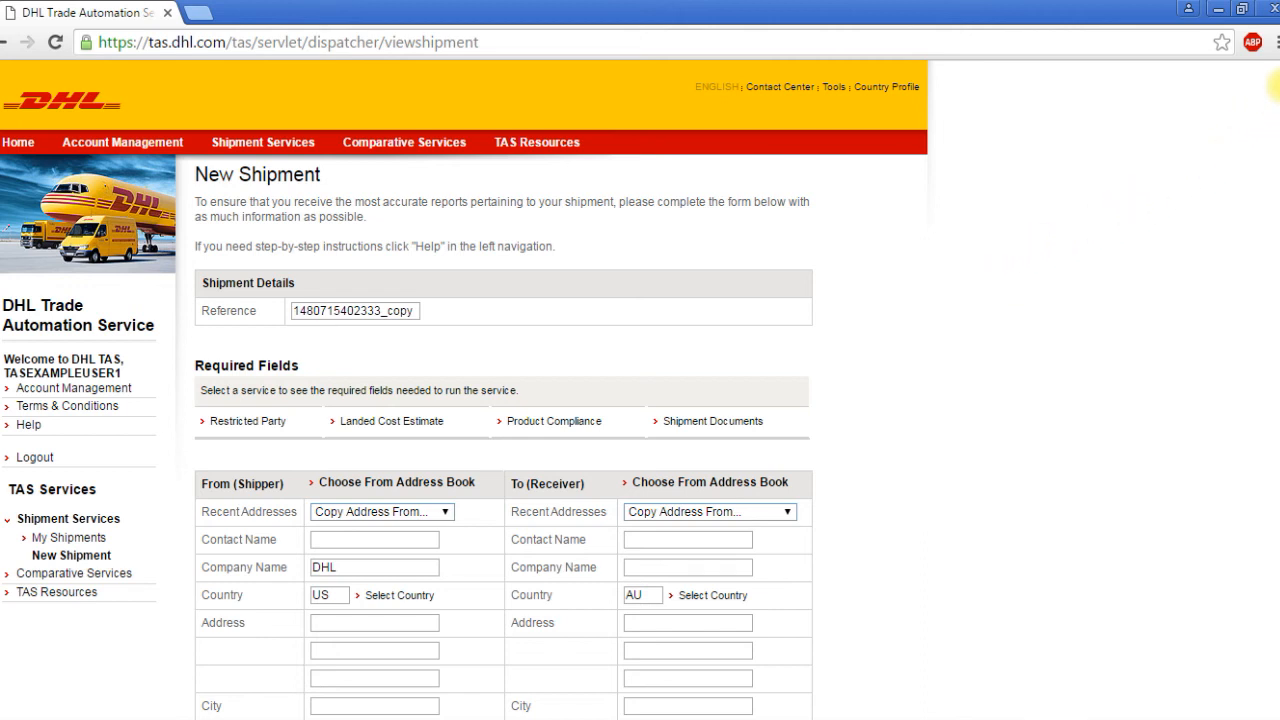
Set the copied shipment's transportation charges to 400 USD.
{"action": "scroll", "coordinate": [1266, 177], "scroll_direction": "down", "scroll_amount": 2}
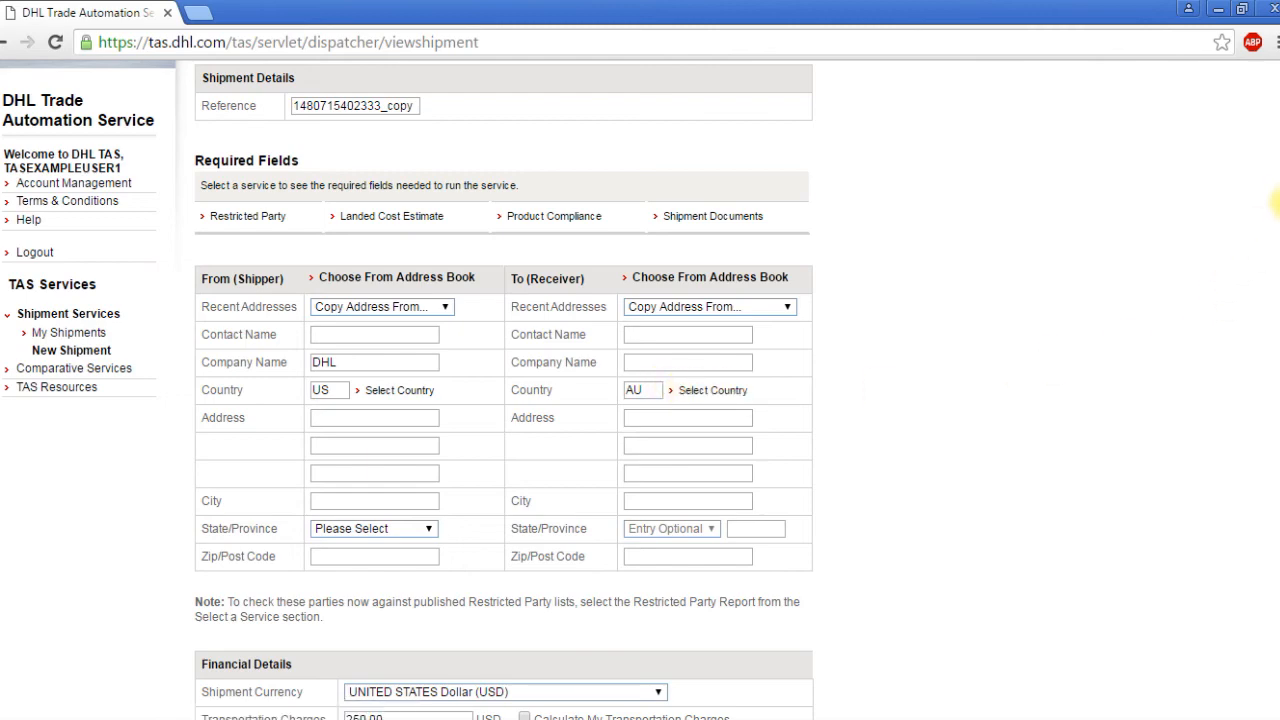
{"action": "scroll", "coordinate": [1275, 200], "scroll_direction": "down", "scroll_amount": 4}
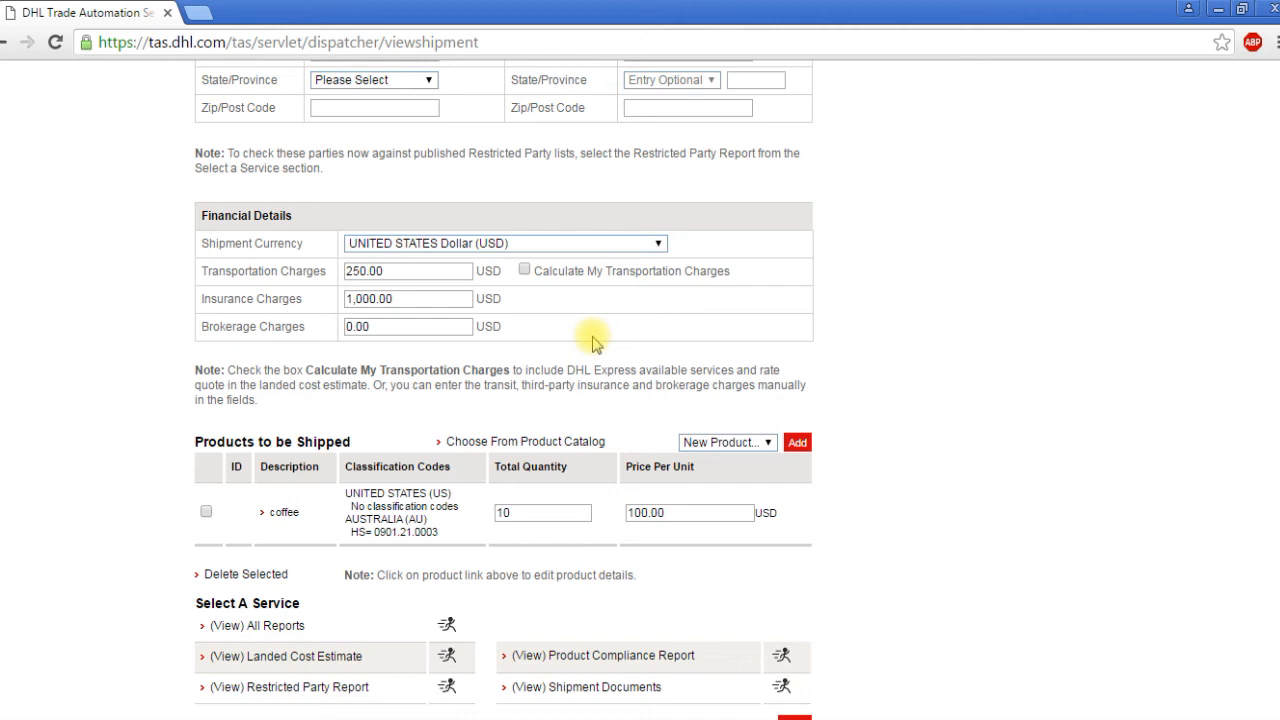
{"action": "double_click", "coordinate": [407, 271]}
{"action": "type", "text": "400"}
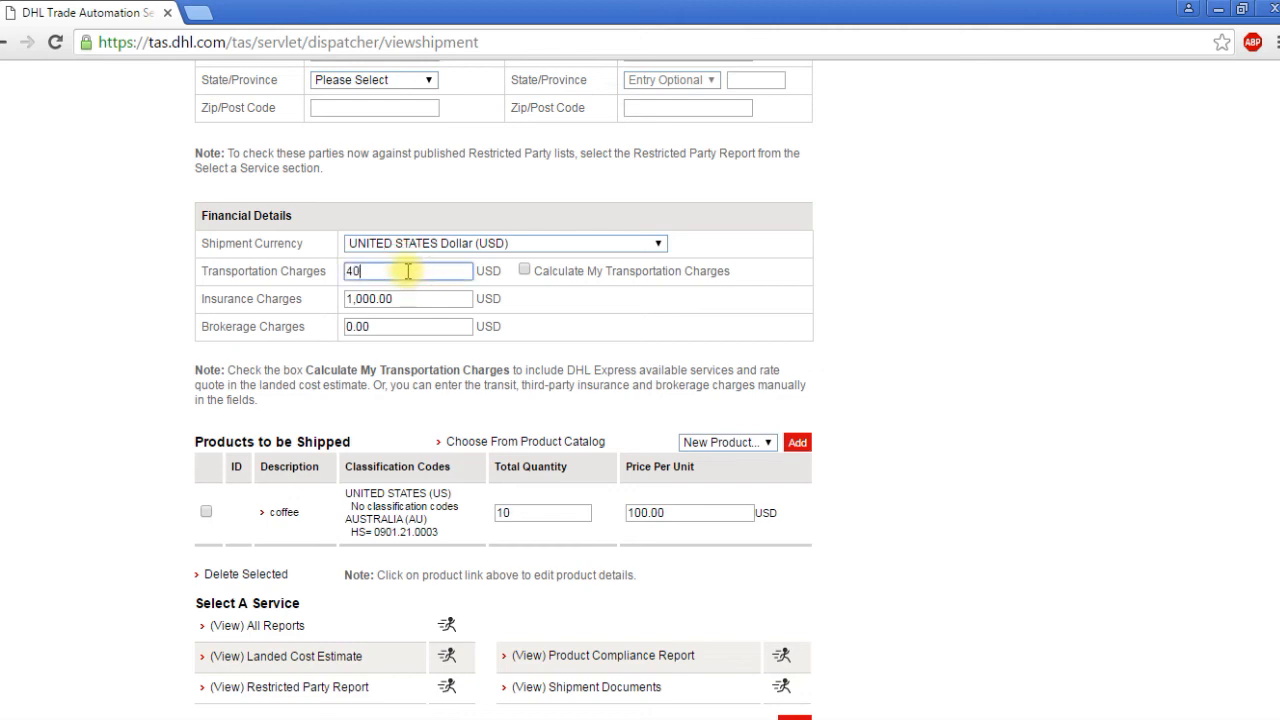
{"action": "left_click", "coordinate": [855, 357]}
Add the existing Sugar product to the products to be shipped.
{"action": "scroll", "coordinate": [855, 357], "scroll_direction": "down", "scroll_amount": 1}
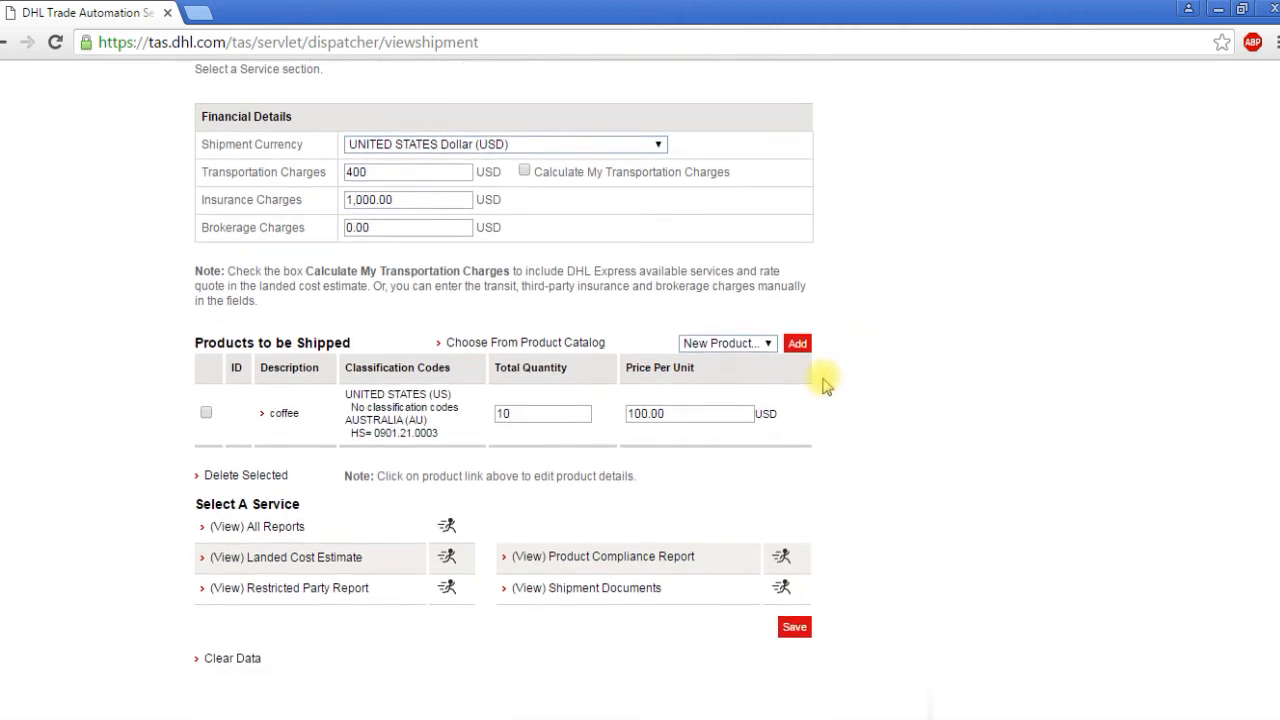
{"action": "left_click", "coordinate": [762, 343]}
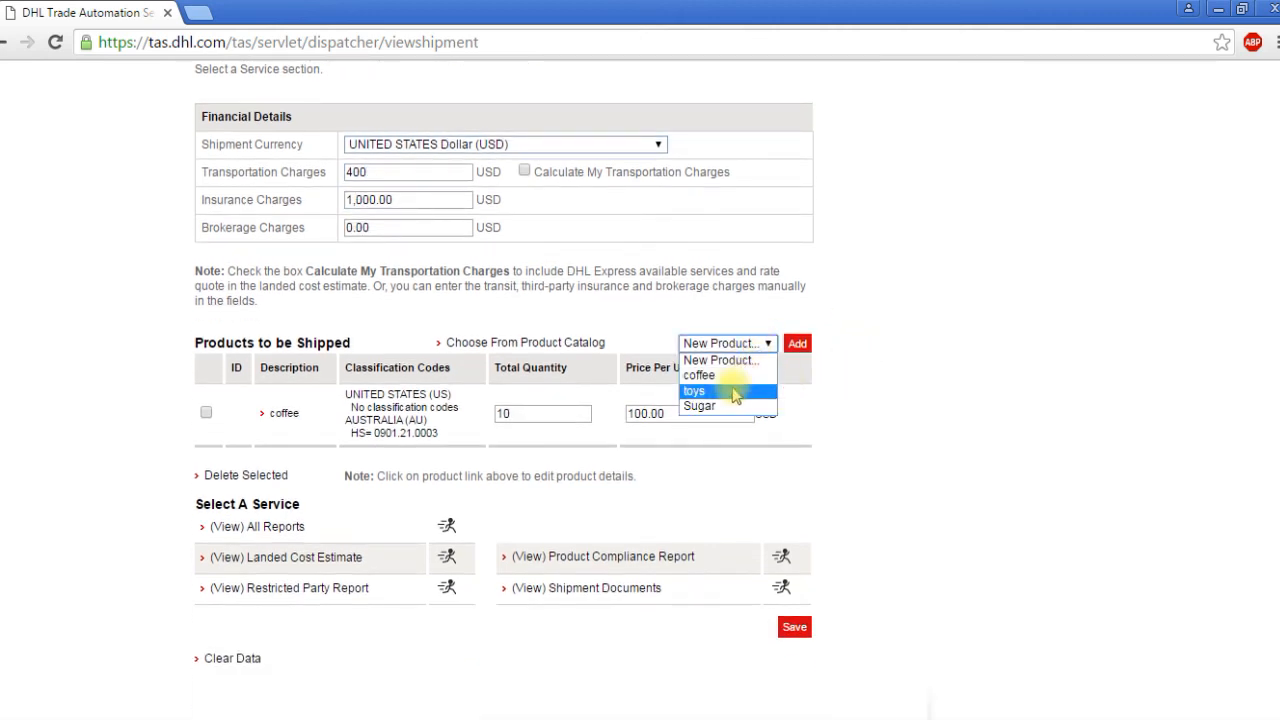
{"action": "left_click", "coordinate": [713, 408]}
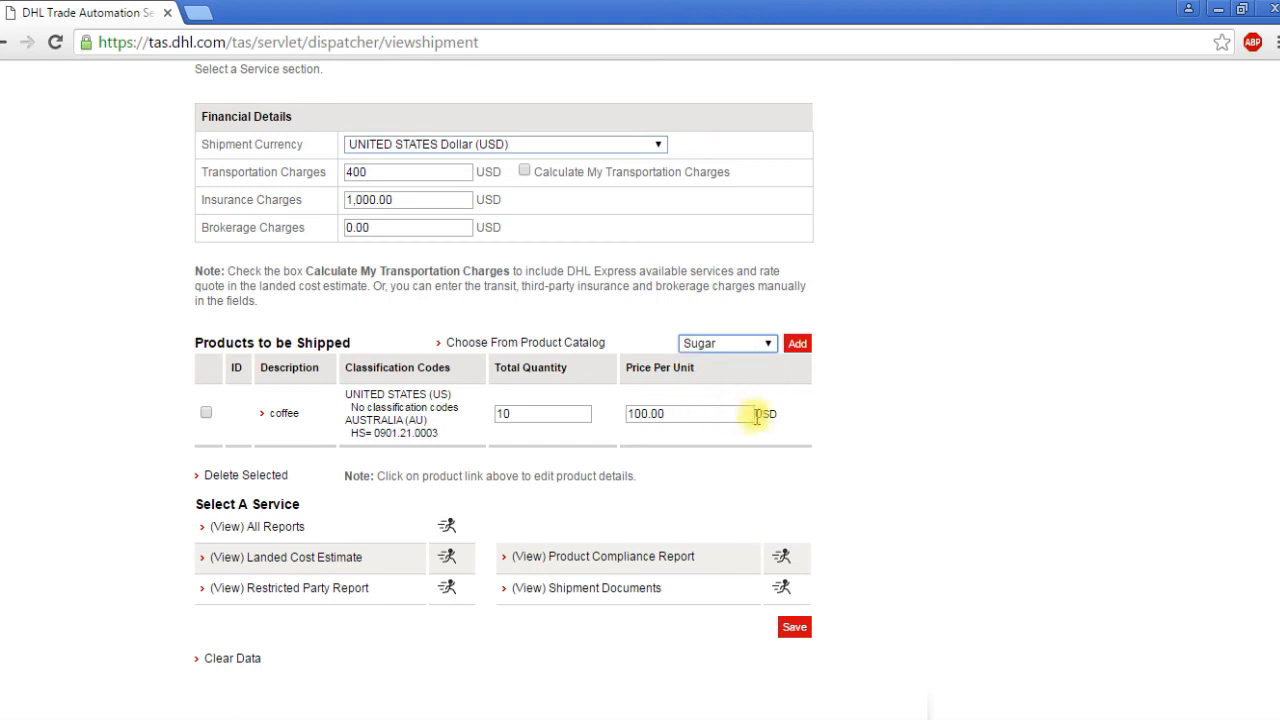
{"action": "left_click", "coordinate": [798, 344]}
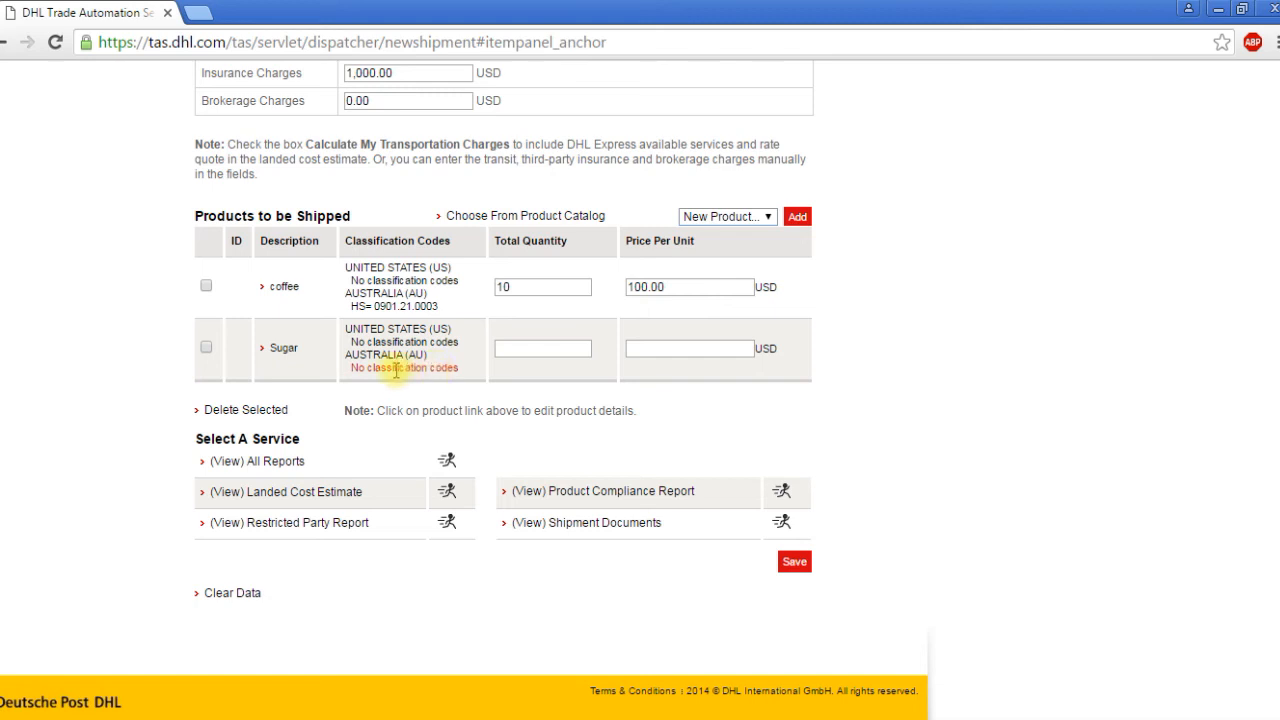
Edit the Sugar product and search the Australian import HS codes for the keyword Sugar.
{"action": "left_click", "coordinate": [282, 350]}
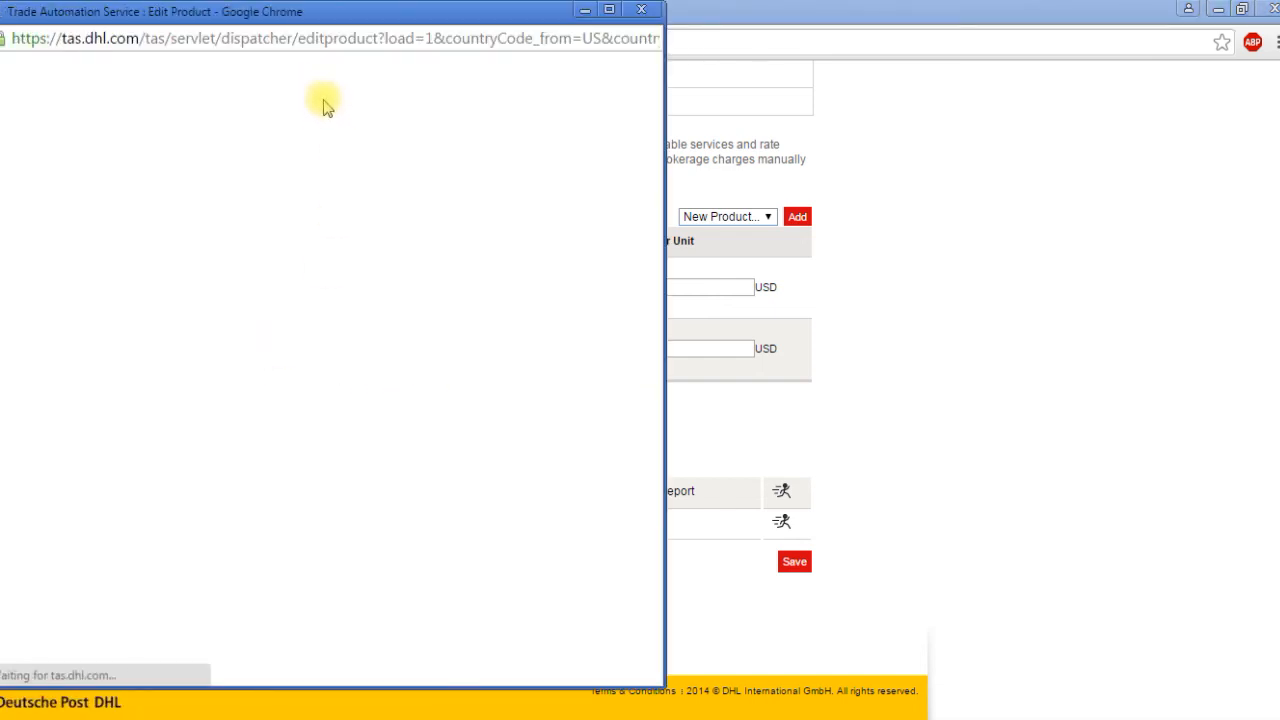
{"action": "left_click_drag", "start_coordinate": [325, 17], "coordinate": [448, 30]}
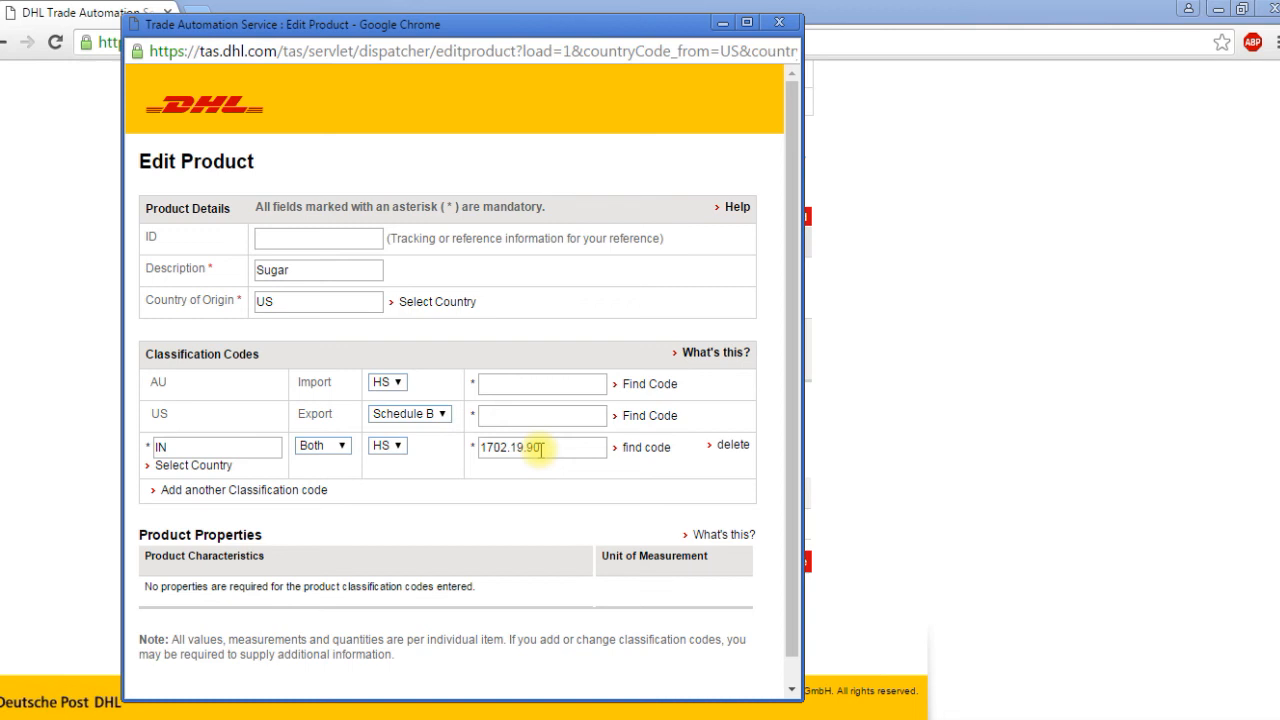
{"action": "left_click", "coordinate": [650, 385]}
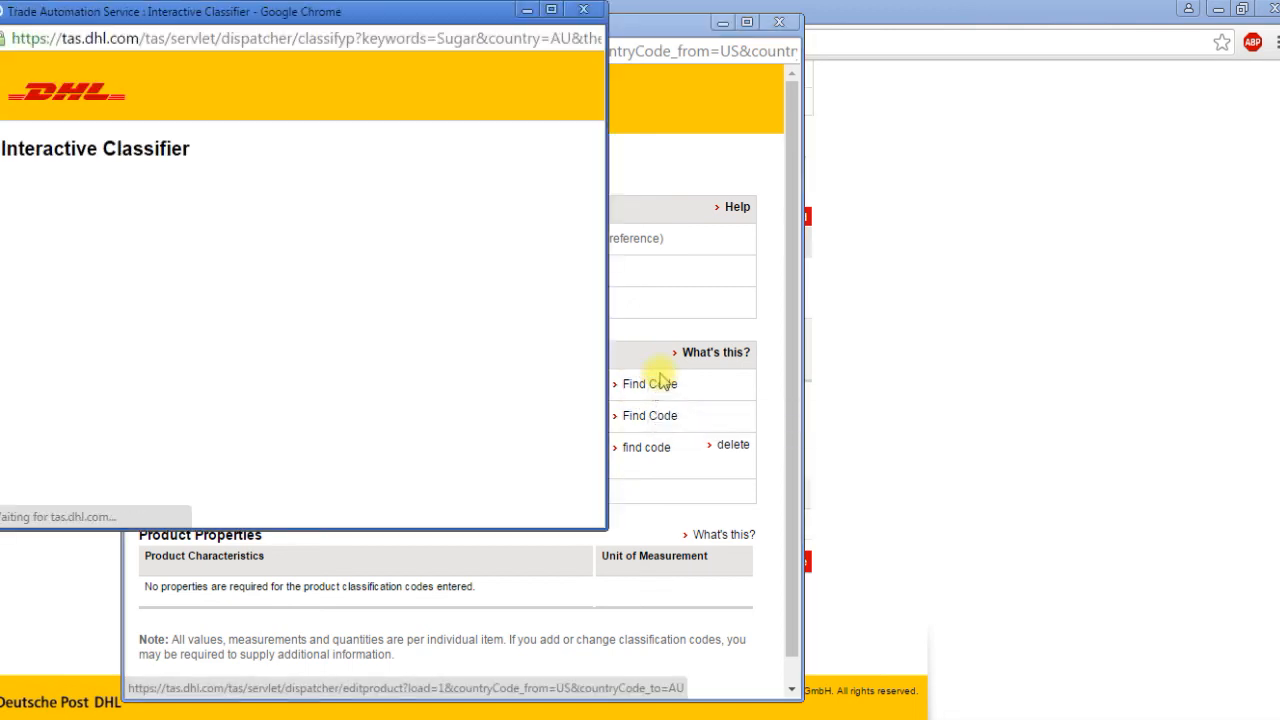
{"action": "left_click_drag", "start_coordinate": [338, 10], "coordinate": [489, 52]}
{"action": "left_click", "coordinate": [696, 346]}
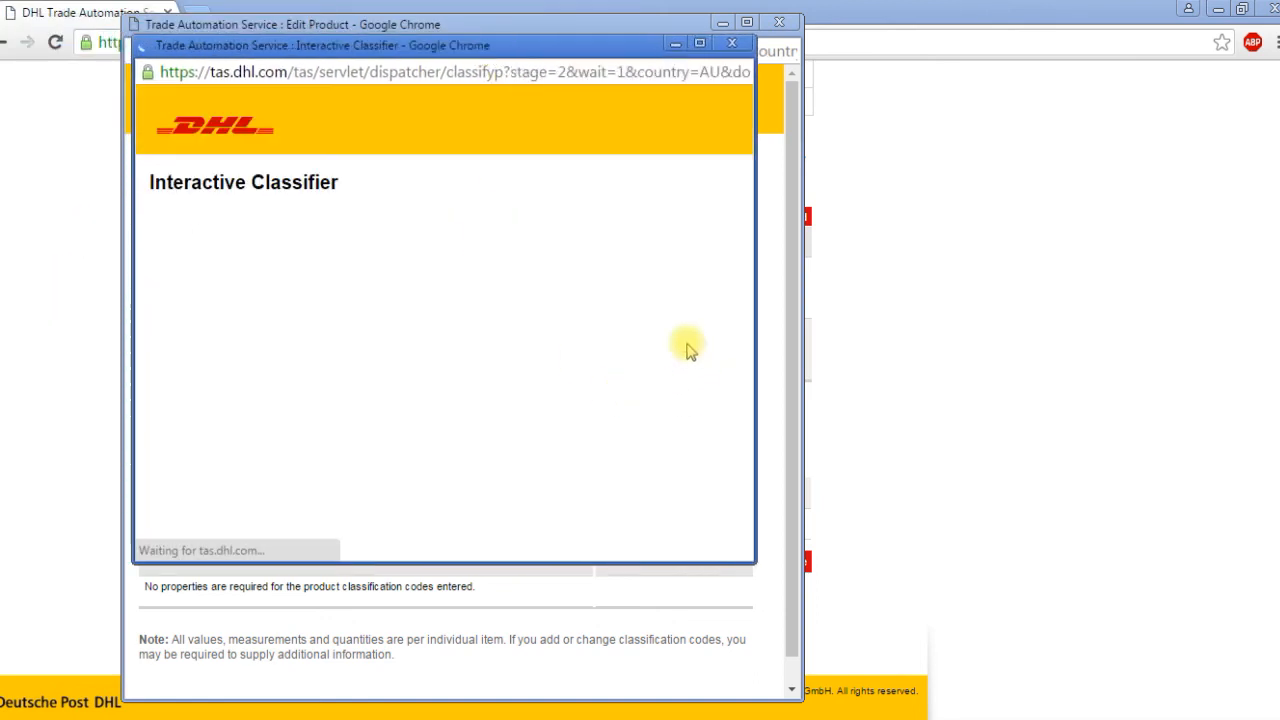
{"action": "scroll", "coordinate": [600, 334], "scroll_direction": "down", "scroll_amount": 2}
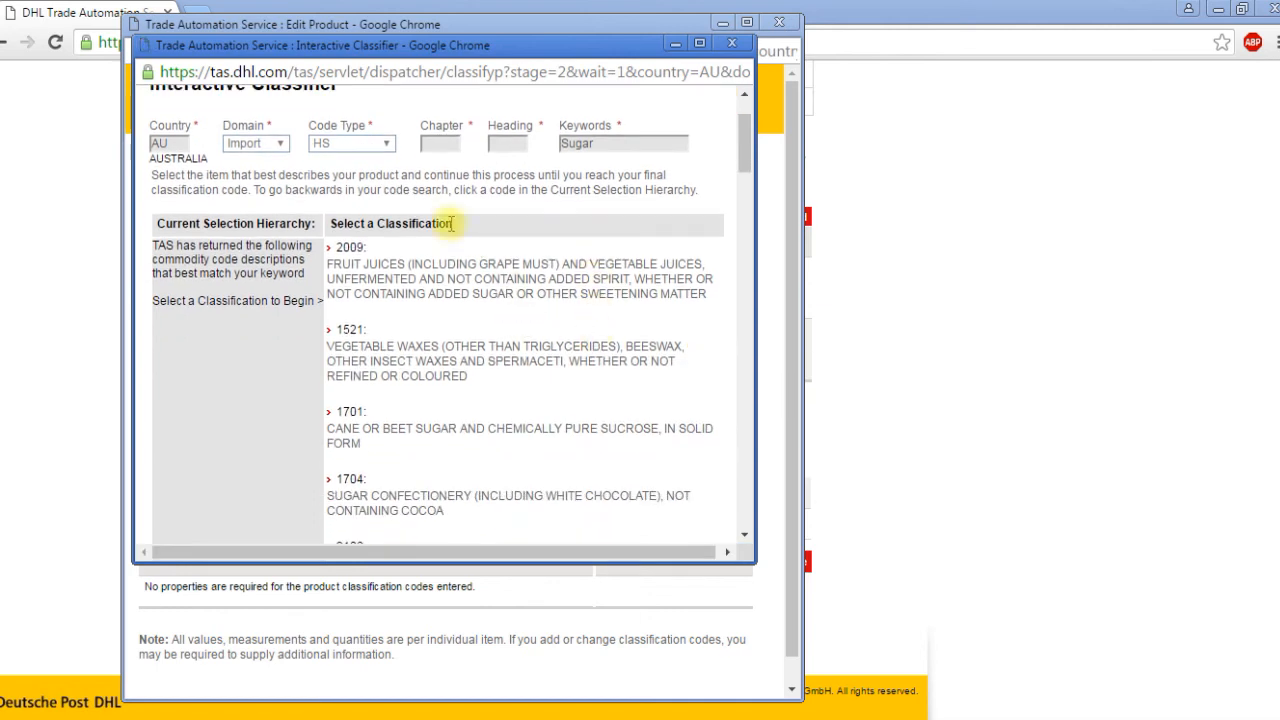
Assign import code 1701.13.0013 to Sugar by narrowing heading 1701 to raw sugar (1701.1), save the product and check its listed code.
{"action": "left_click", "coordinate": [347, 416]}
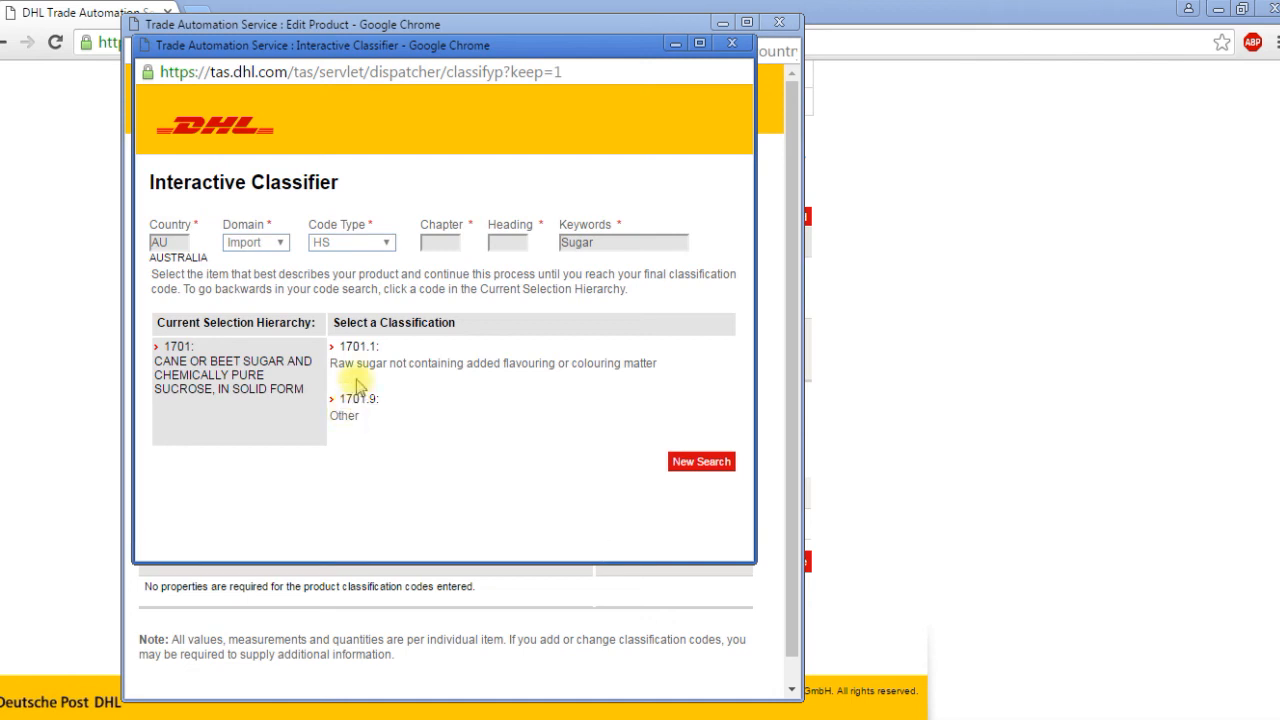
{"action": "left_click", "coordinate": [354, 348]}
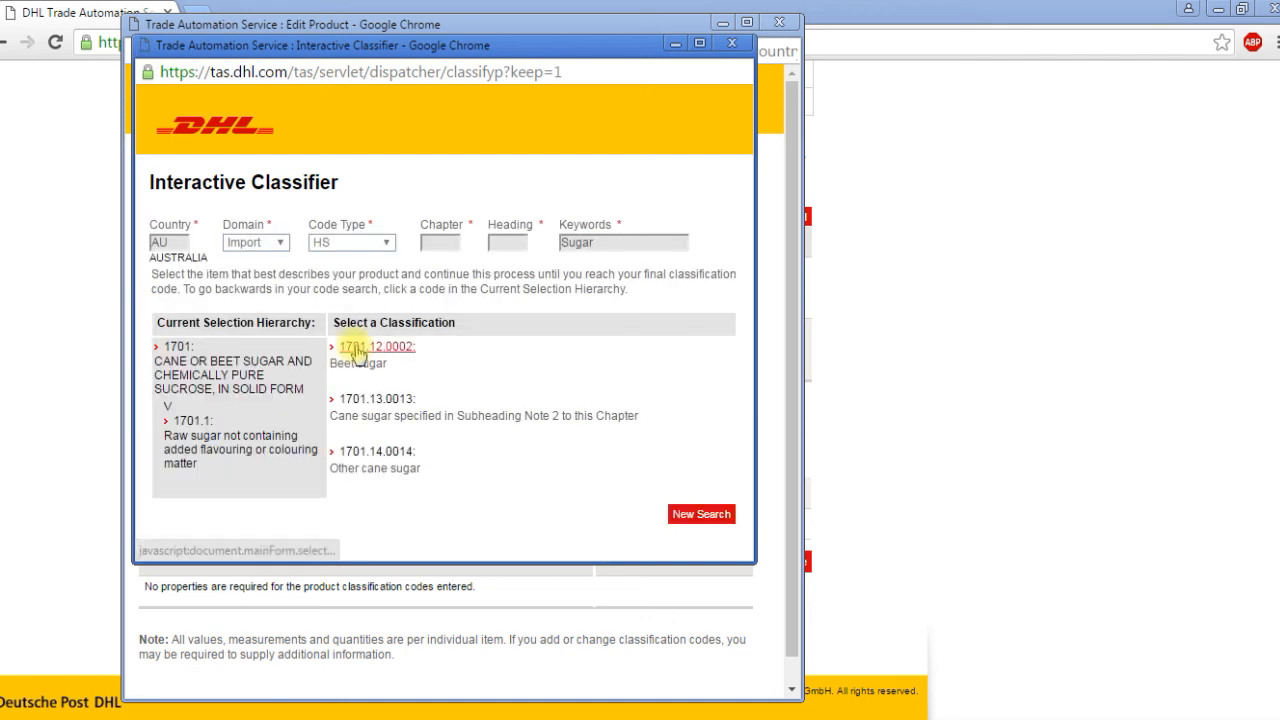
{"action": "left_click", "coordinate": [376, 398]}
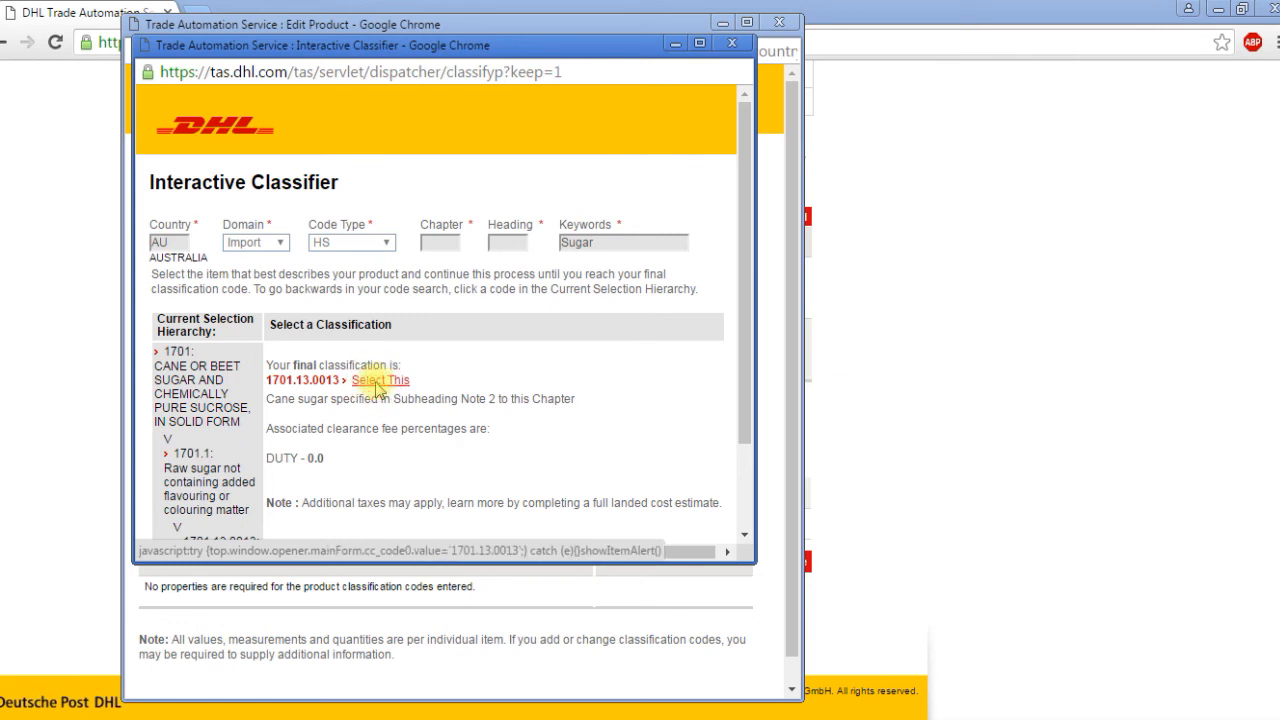
{"action": "left_click", "coordinate": [378, 385]}
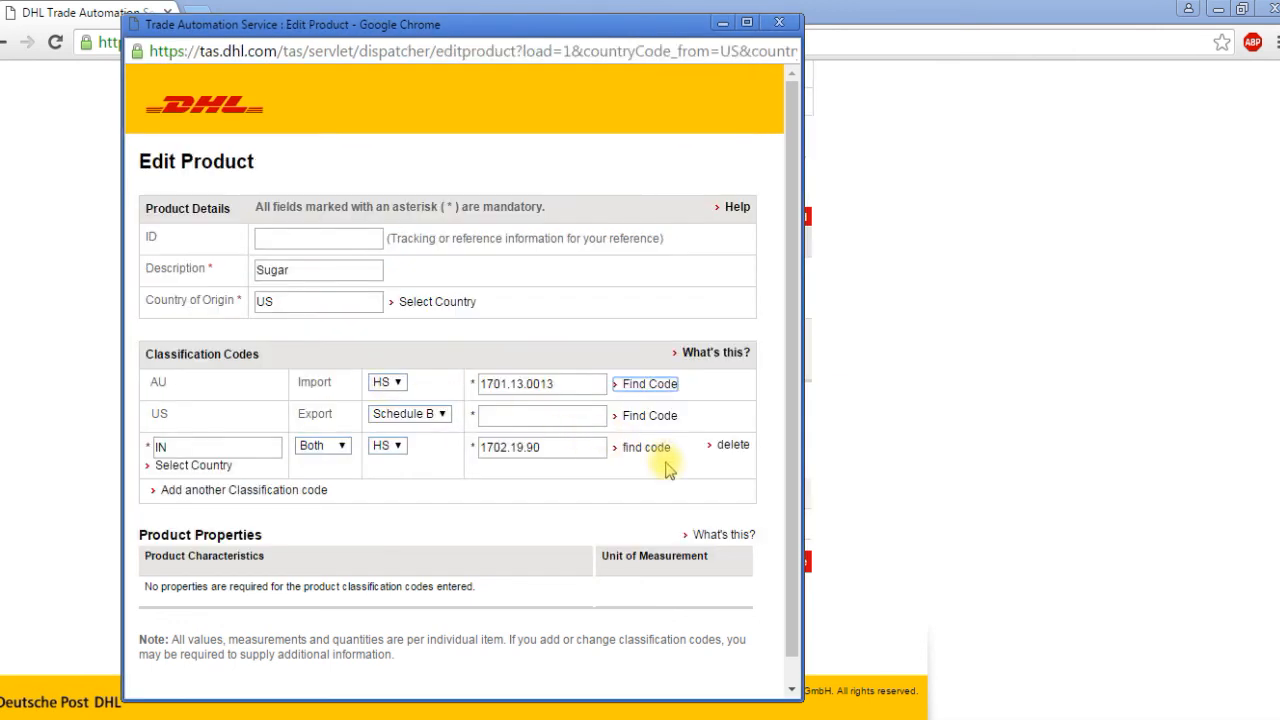
{"action": "scroll", "coordinate": [640, 515], "scroll_direction": "down", "scroll_amount": 1}
{"action": "left_click", "coordinate": [736, 686]}
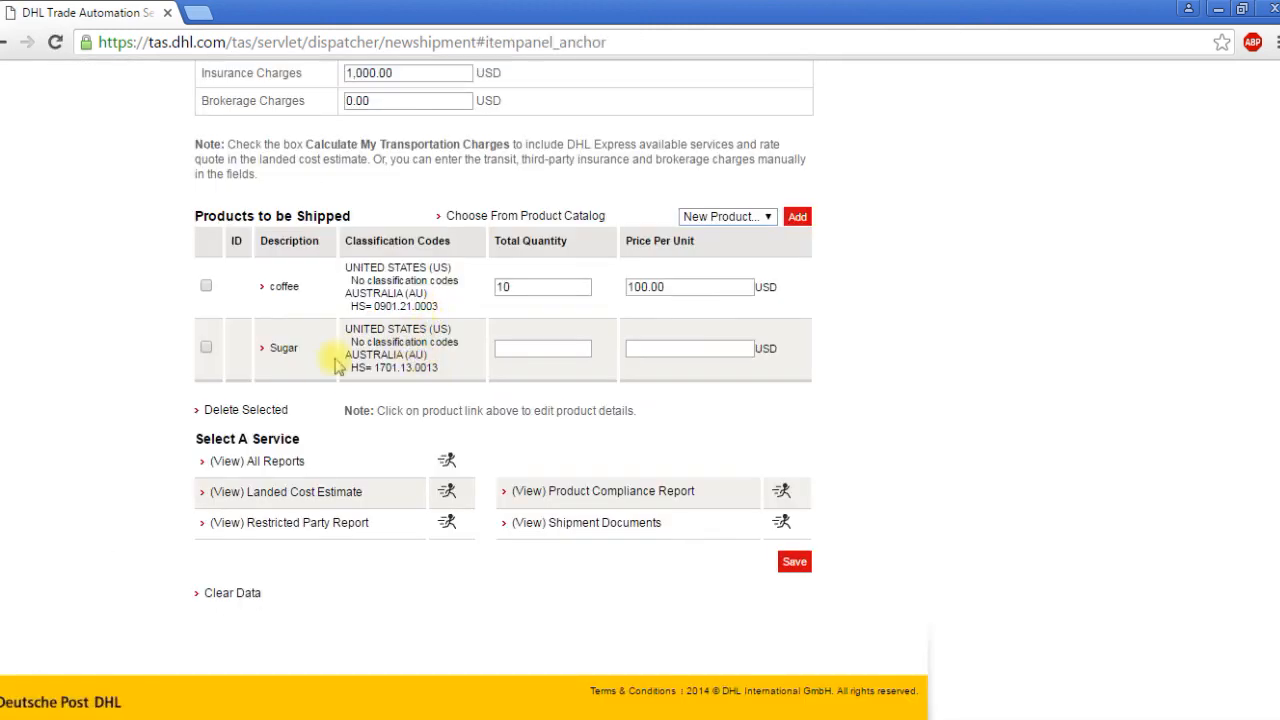
{"action": "left_click_drag", "start_coordinate": [446, 368], "coordinate": [353, 377]}
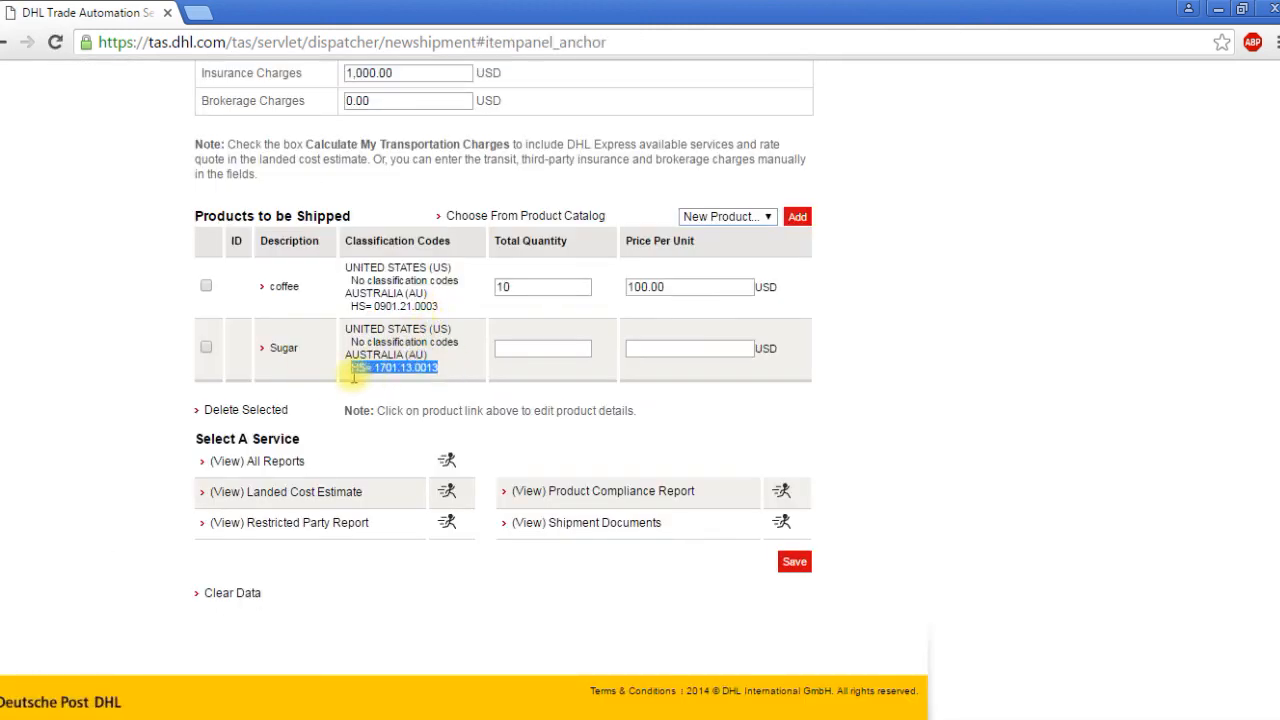
{"action": "left_click", "coordinate": [468, 398]}
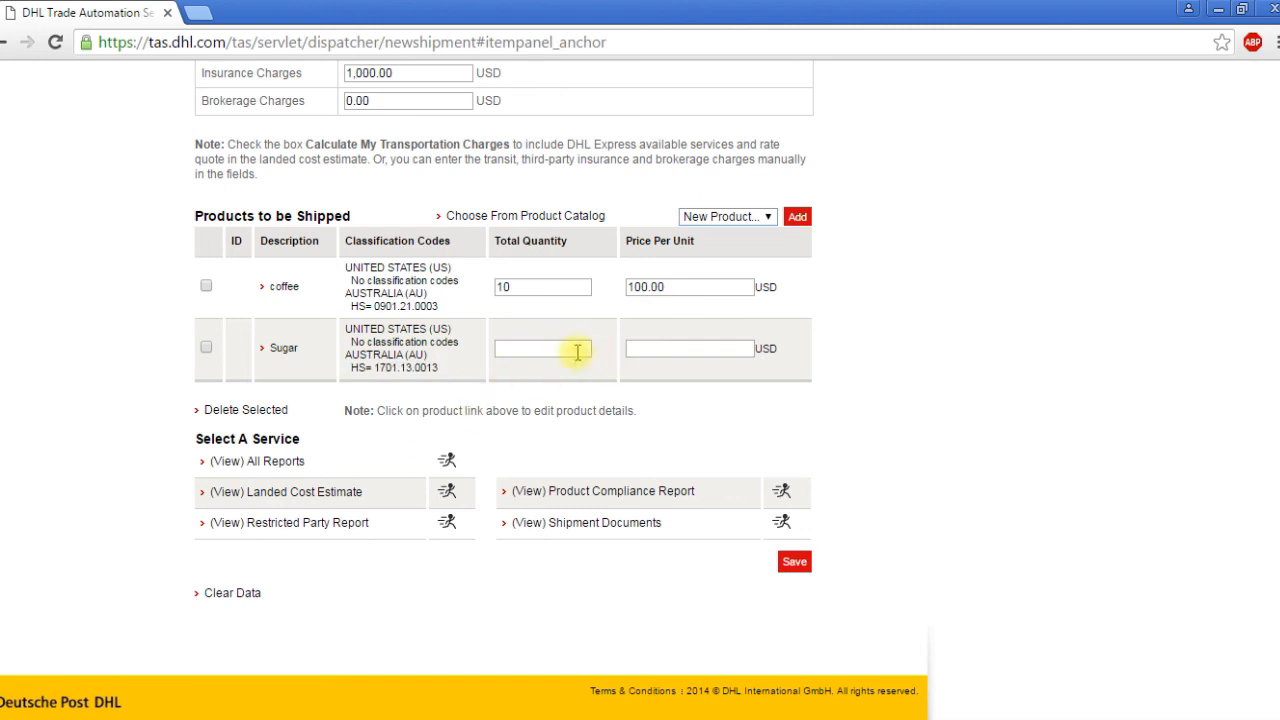
Set the Sugar product's total quantity to 20 and its price per unit to 25 USD.
{"action": "left_click", "coordinate": [542, 349]}
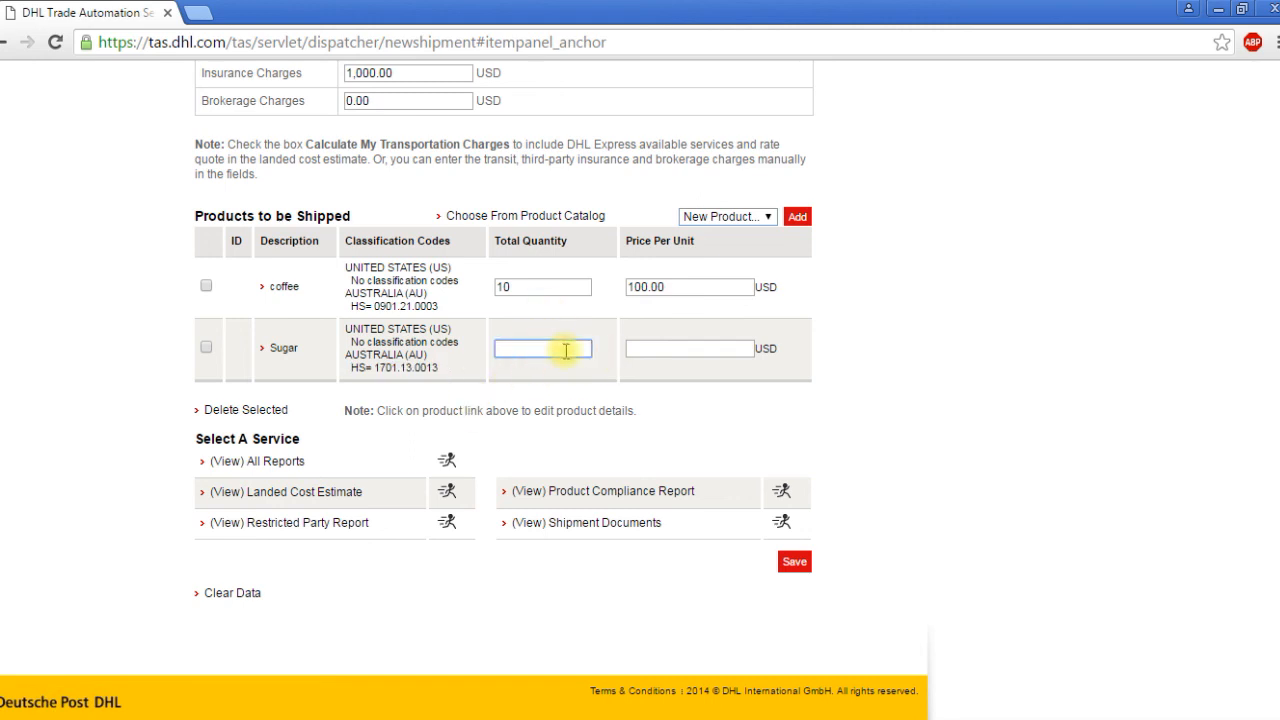
{"action": "type", "text": "20"}
{"action": "left_click", "coordinate": [720, 346]}
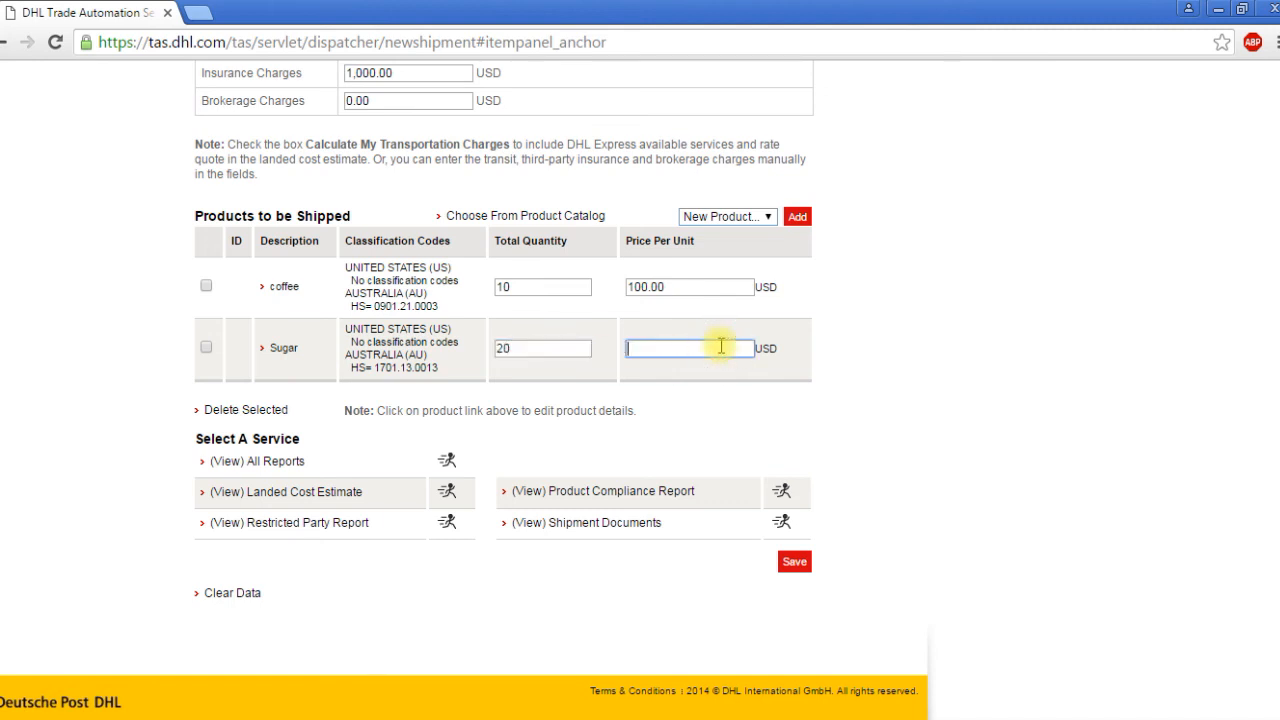
{"action": "type", "text": "25"}
{"action": "left_click", "coordinate": [900, 362]}
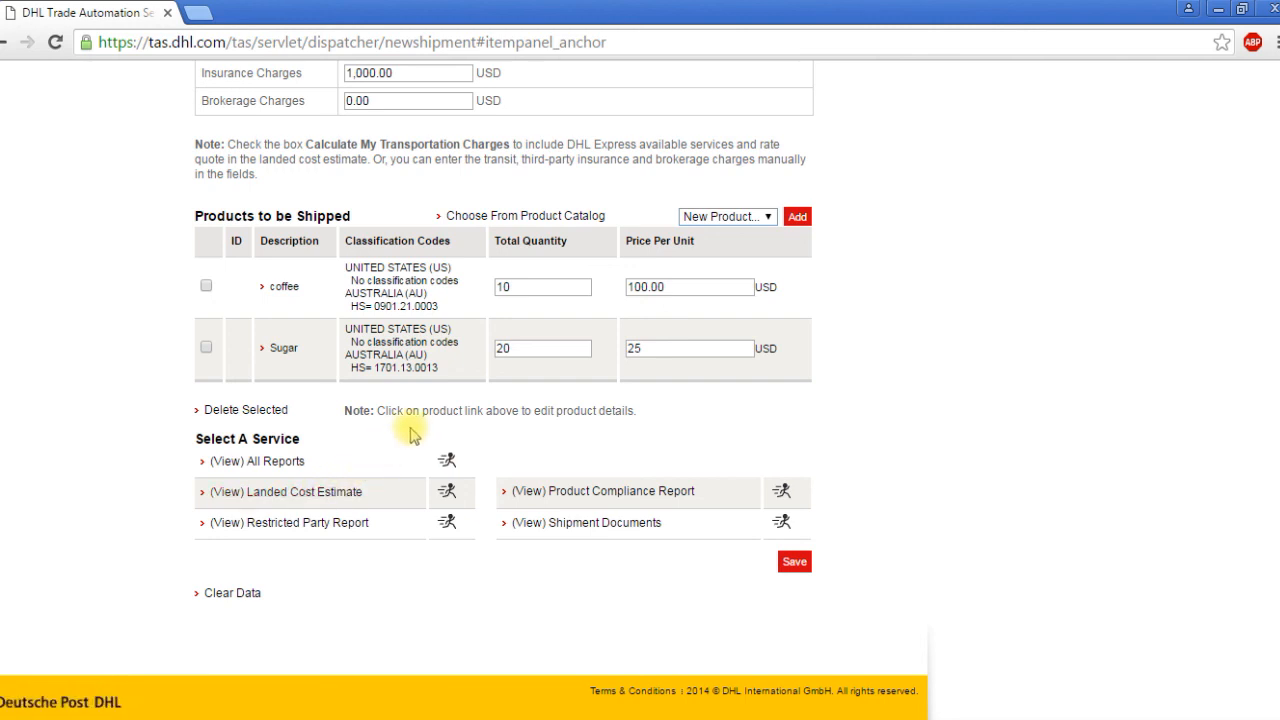
{"action": "left_click", "coordinate": [206, 347]}
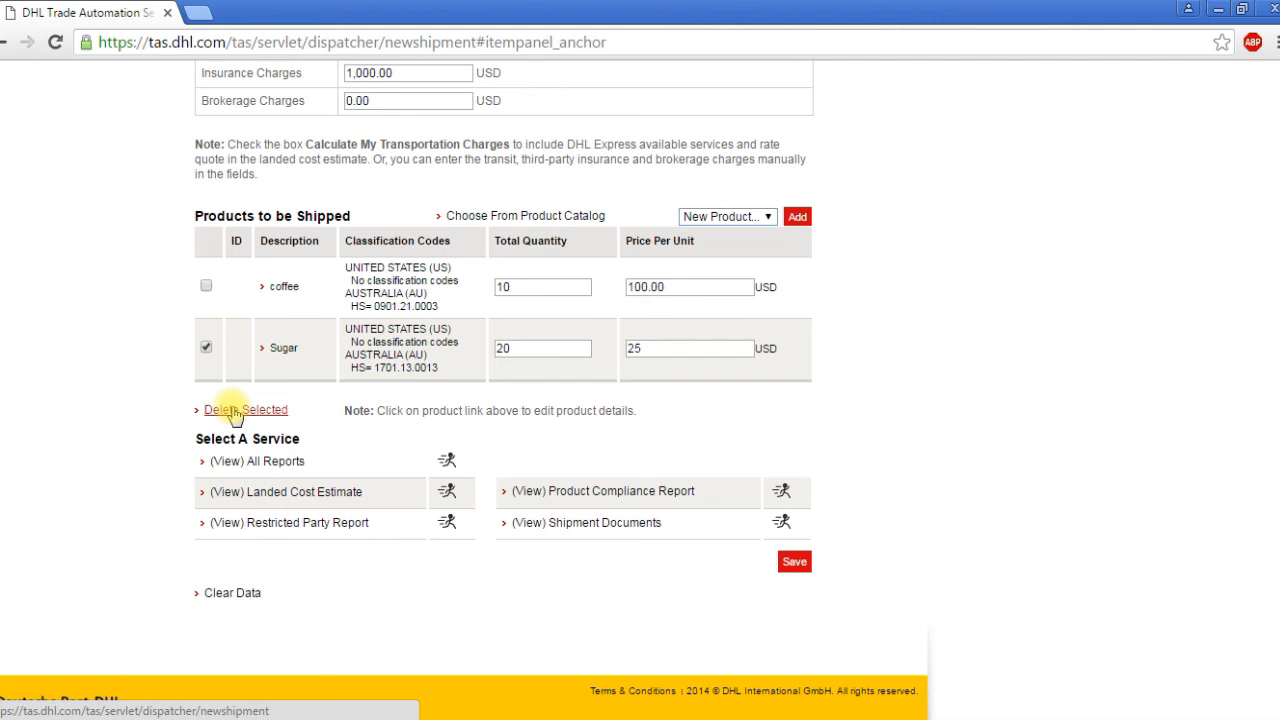
{"action": "left_click", "coordinate": [206, 347]}
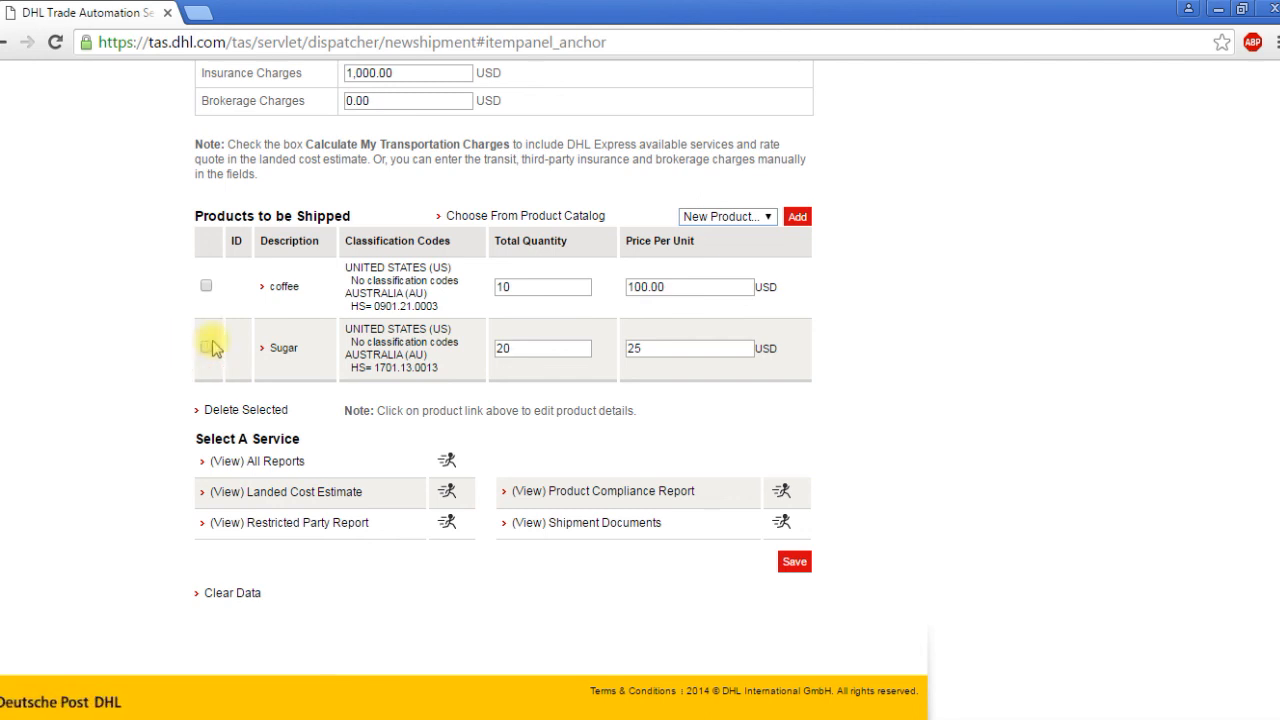
Run the landed cost estimate for the copied shipment and bring up its itemized cost details.
{"action": "left_click", "coordinate": [312, 492]}
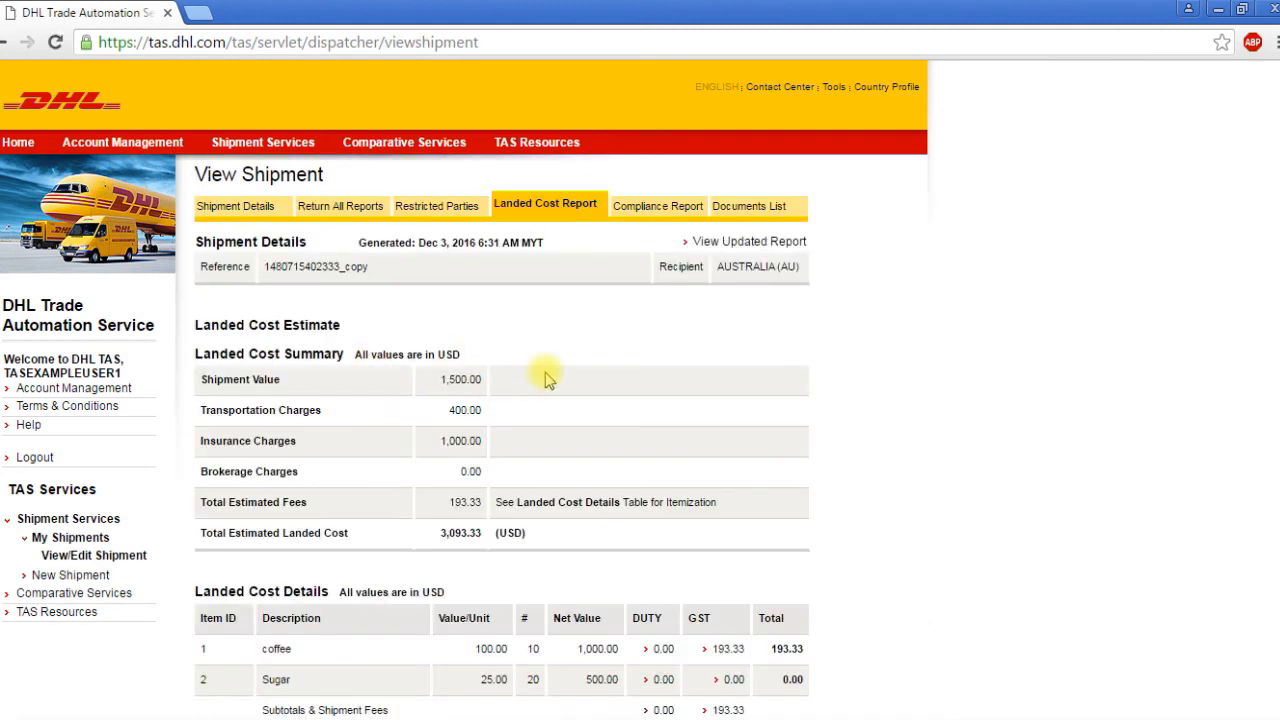
{"action": "scroll", "coordinate": [547, 379], "scroll_direction": "down", "scroll_amount": 1}
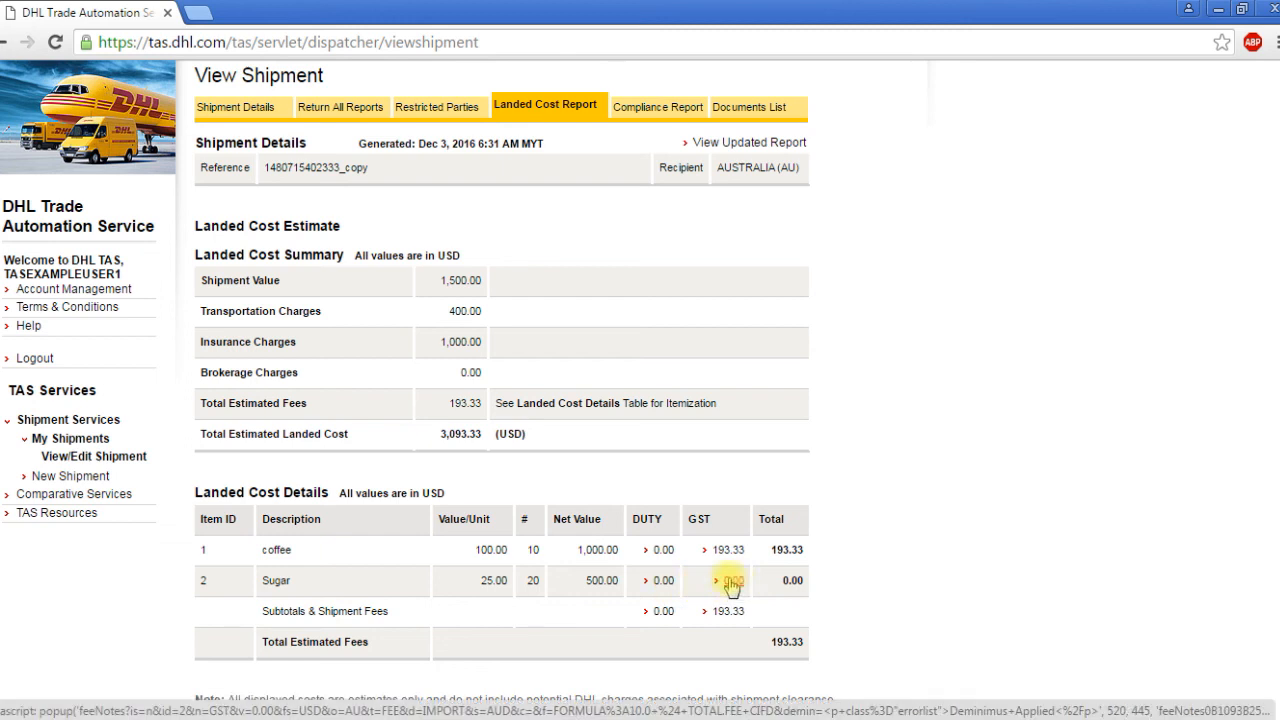
Examine the fee calculation notes for Sugar's duty, close them, and look through the rest of the landed cost report.
{"action": "left_click", "coordinate": [664, 582]}
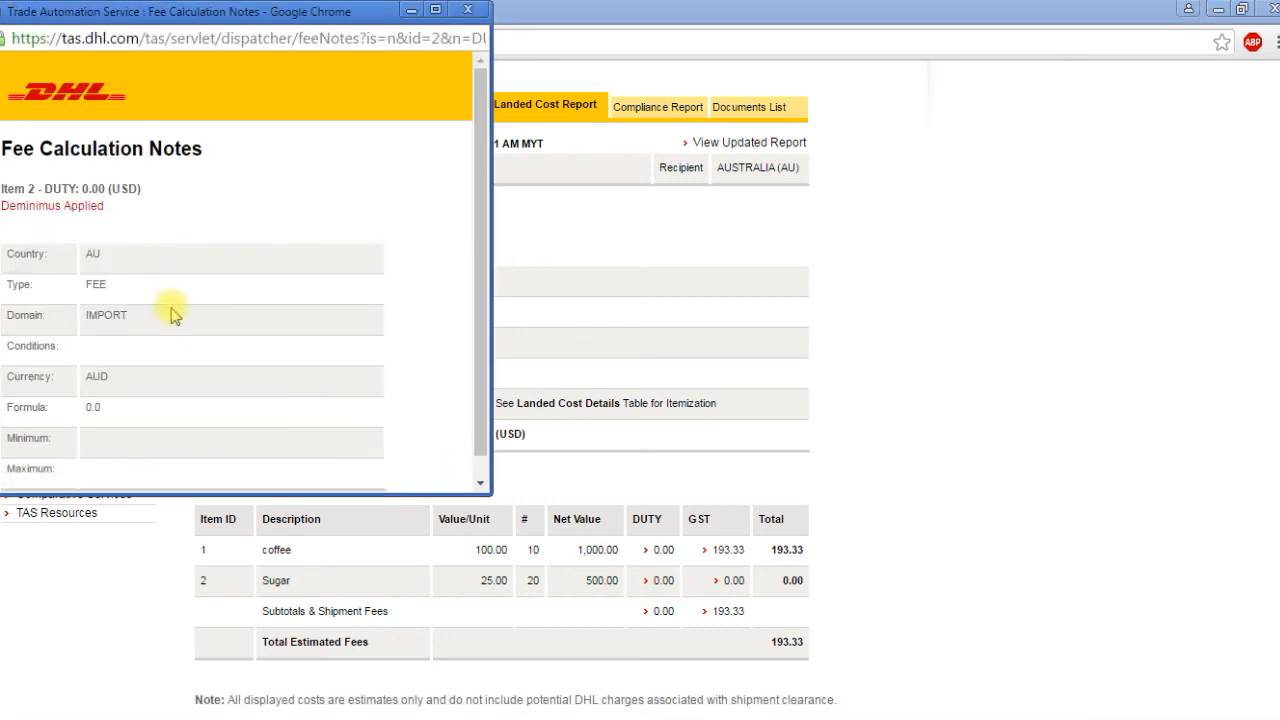
{"action": "scroll", "coordinate": [171, 309], "scroll_direction": "down", "scroll_amount": 1}
{"action": "left_click_drag", "start_coordinate": [105, 183], "coordinate": [2, 183]}
{"action": "left_click", "coordinate": [172, 169]}
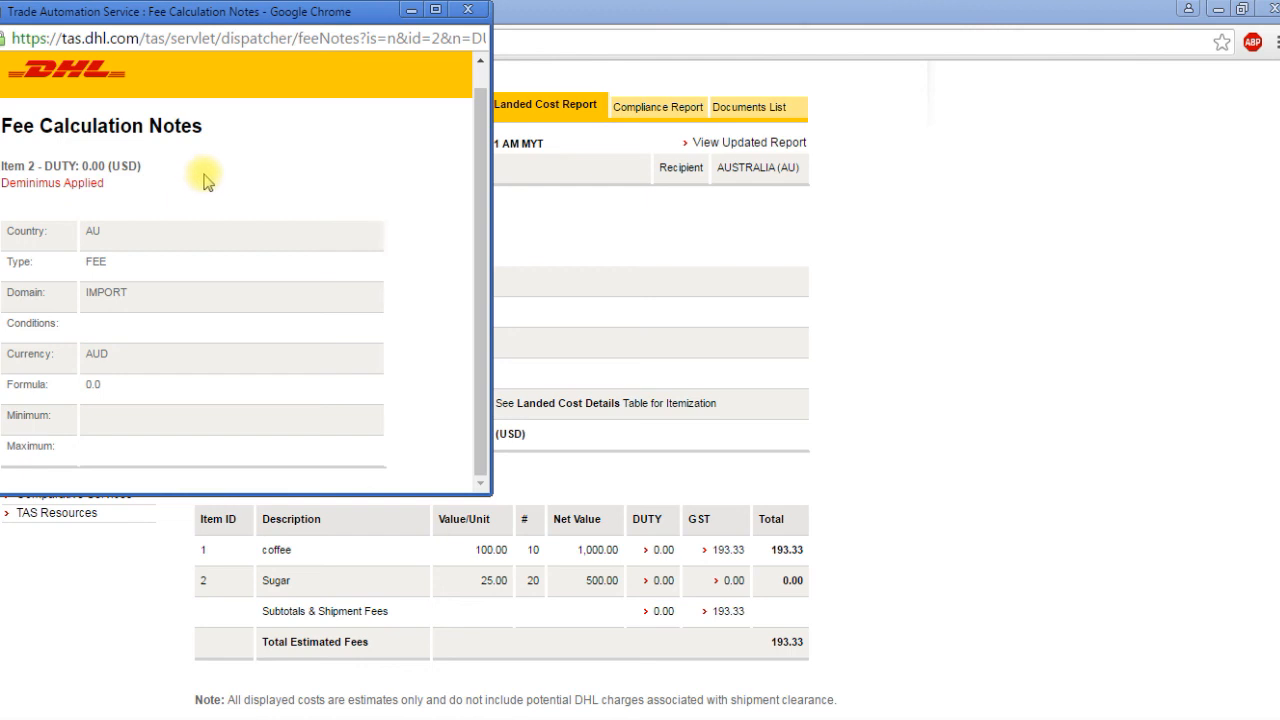
{"action": "left_click", "coordinate": [467, 10]}
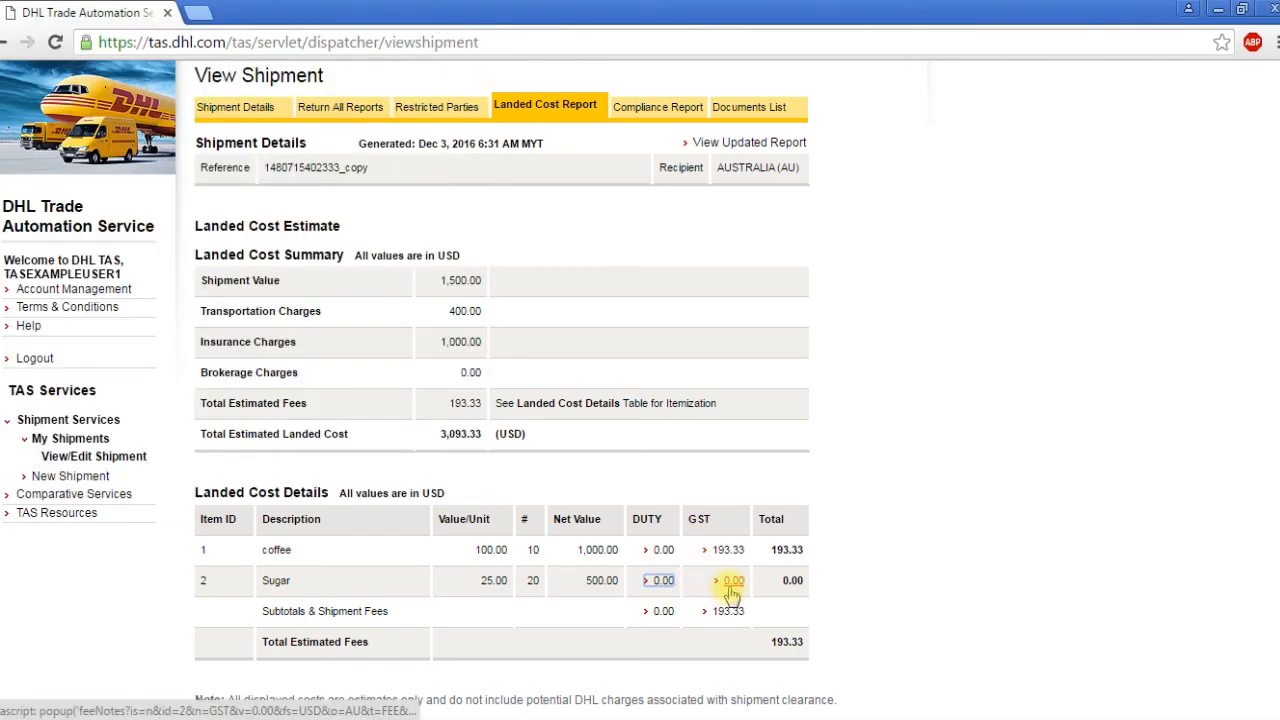
{"action": "left_click", "coordinate": [852, 519]}
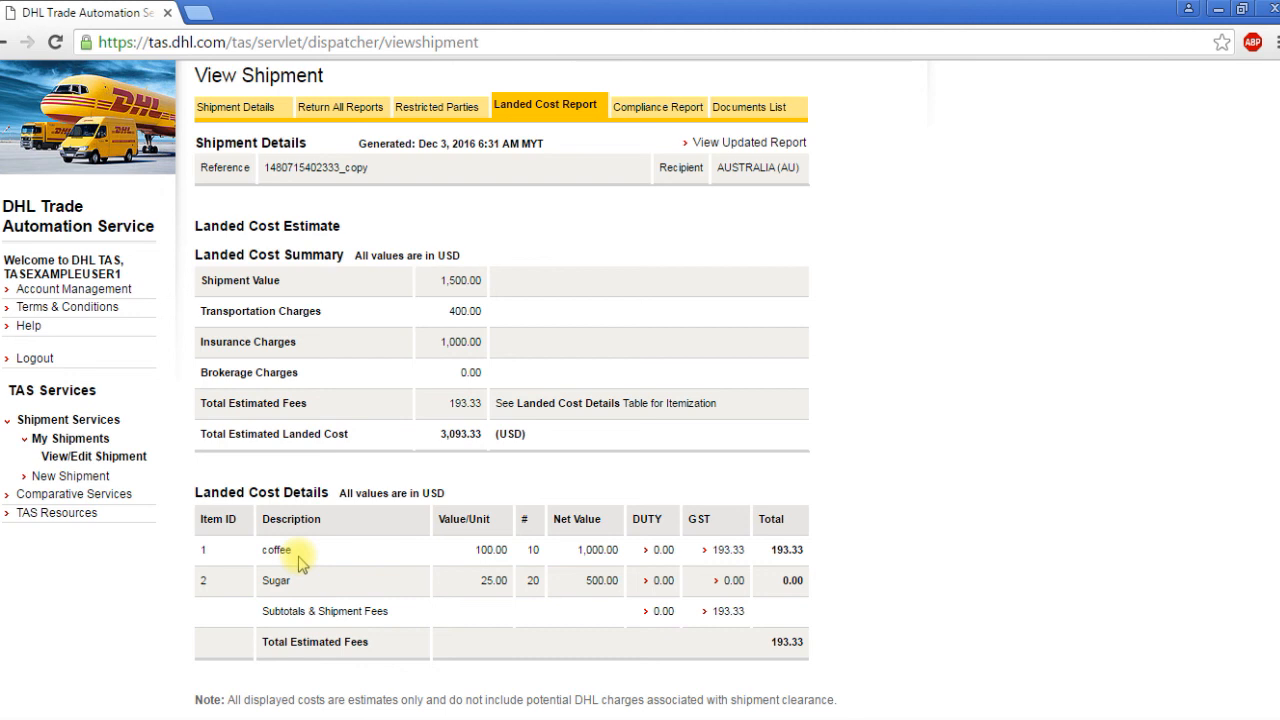
{"action": "scroll", "coordinate": [343, 491], "scroll_direction": "down", "scroll_amount": 3}
{"action": "scroll", "coordinate": [370, 510], "scroll_direction": "down", "scroll_amount": 3}
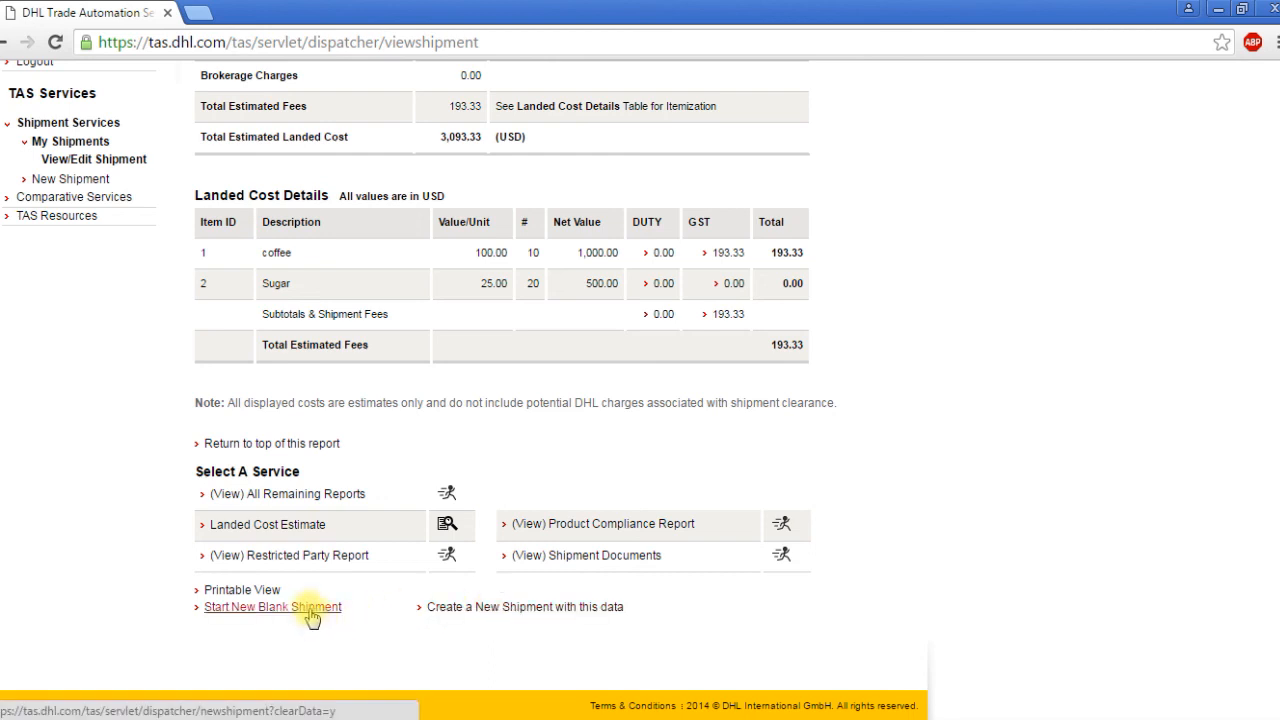
{"action": "scroll", "coordinate": [958, 364], "scroll_direction": "down", "scroll_amount": 1}
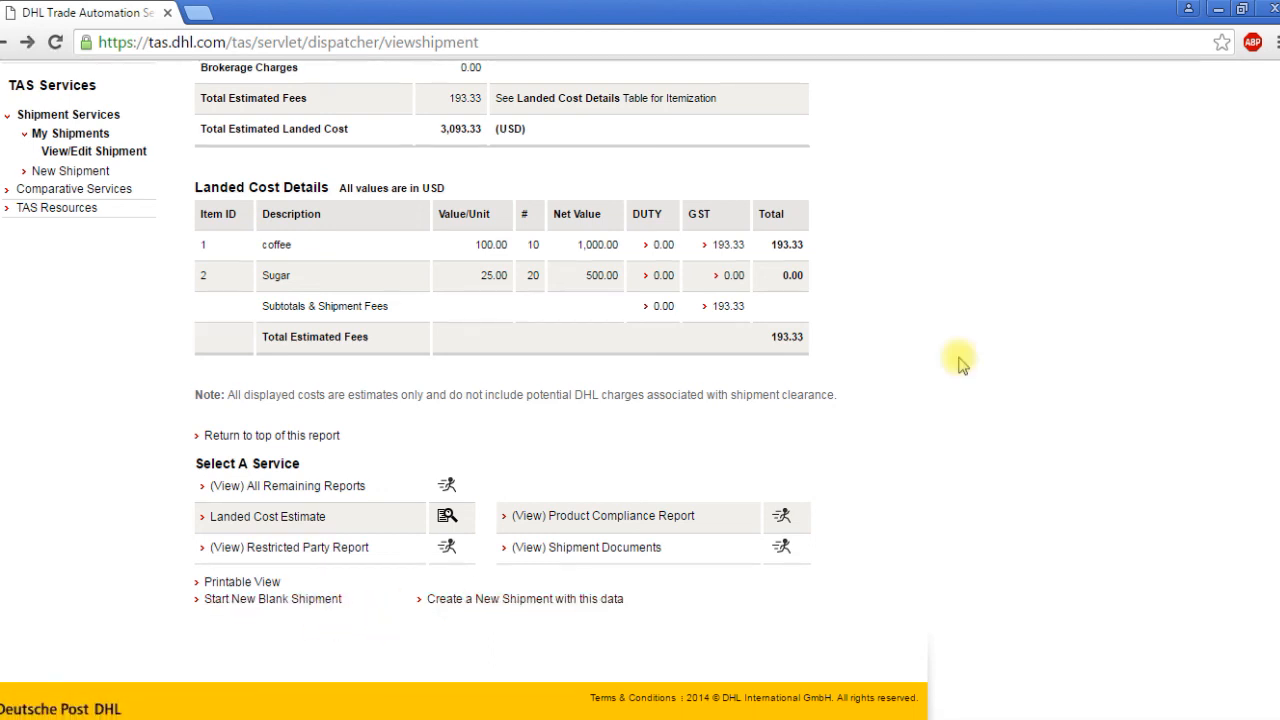